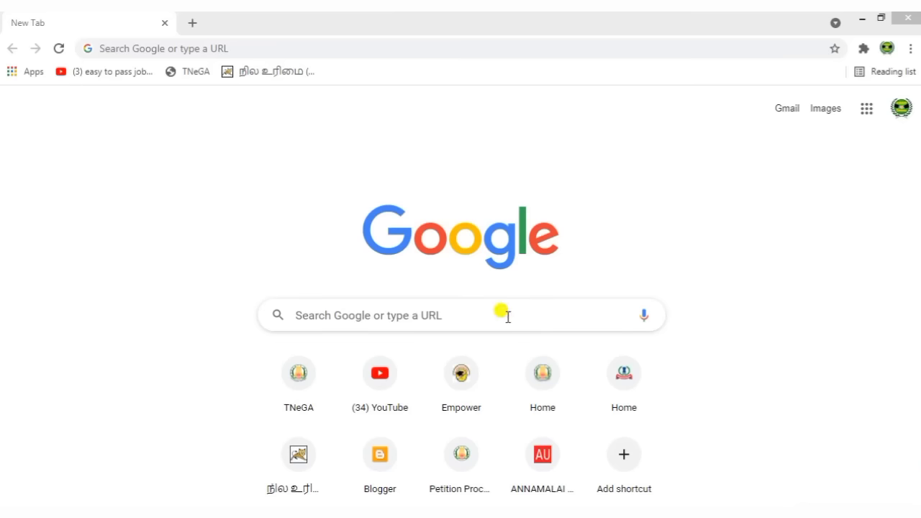
# - Start a web search for the TNPDS site from Google's search box
pyautogui.click(501, 314)
# - Search Google for 'TNPDS', open tnpds.gov.in and choose the new smart card application
pyautogui.write('TNPDS')
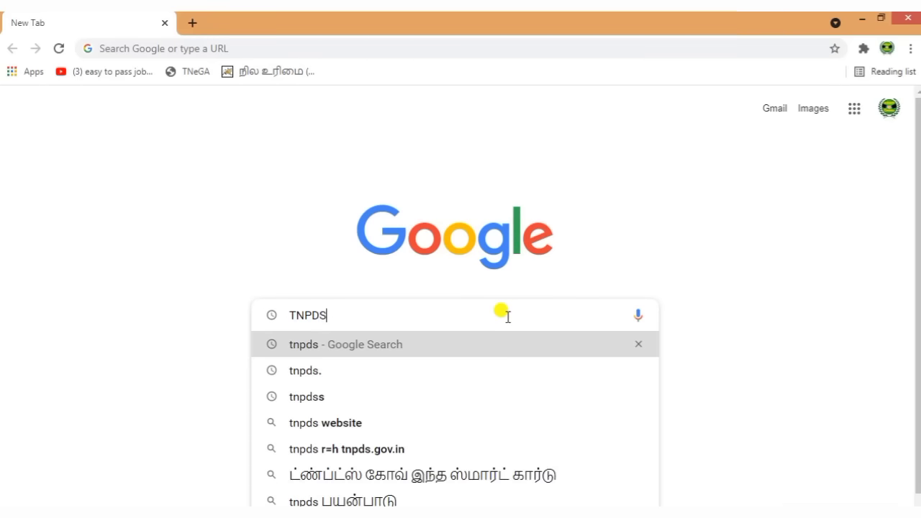
pyautogui.press('Return')
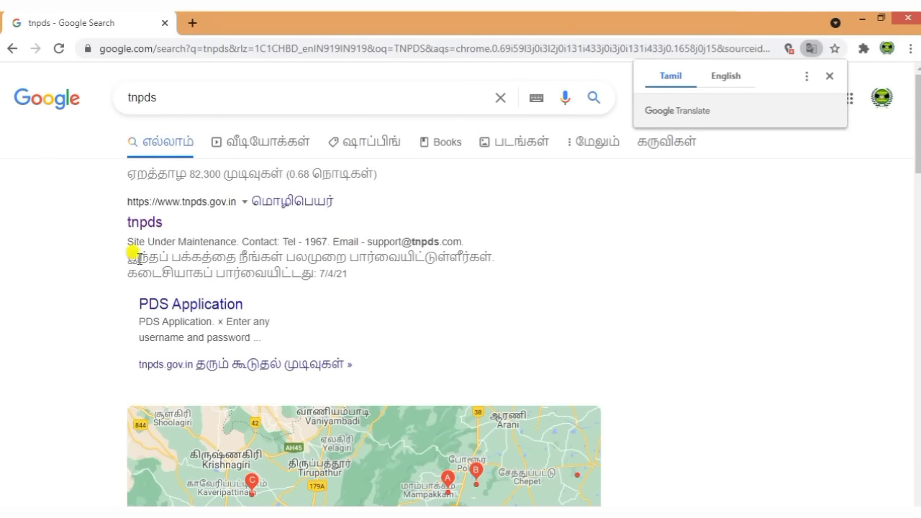
pyautogui.click(148, 225)
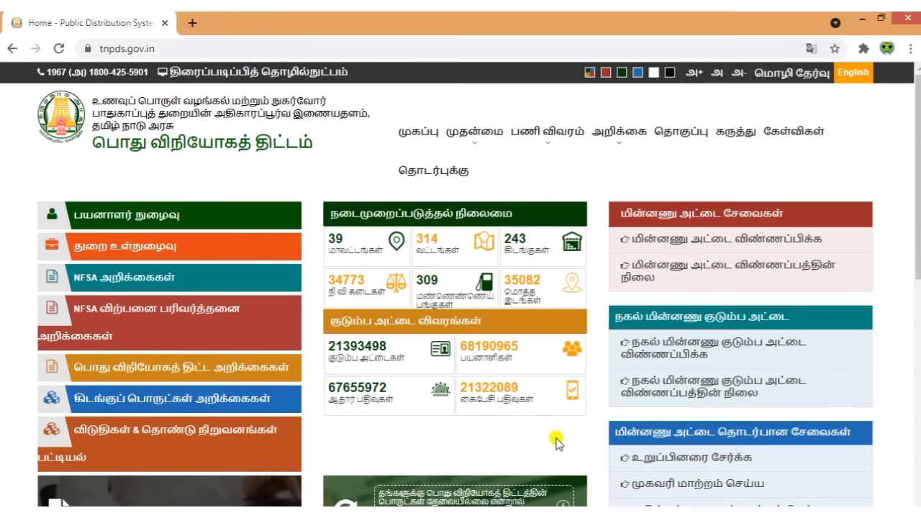
pyautogui.scroll(-3, 729, 446)
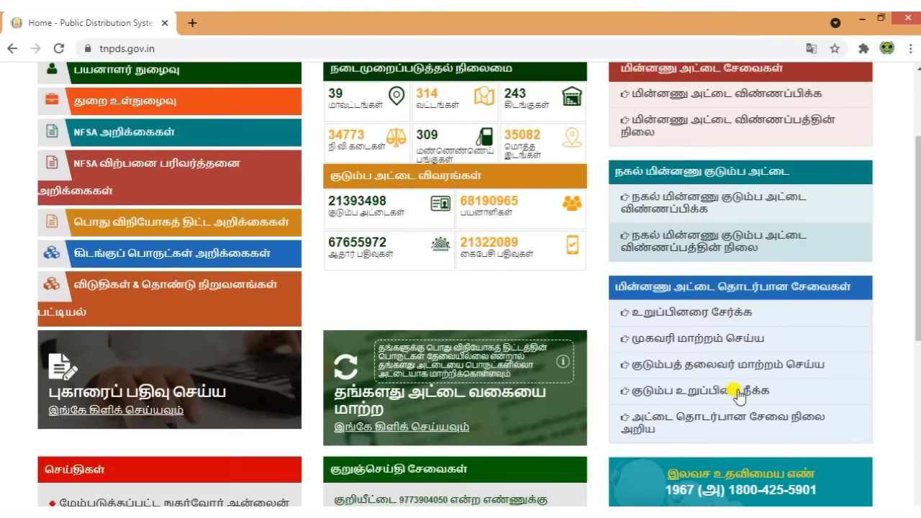
pyautogui.scroll(3, 736, 397)
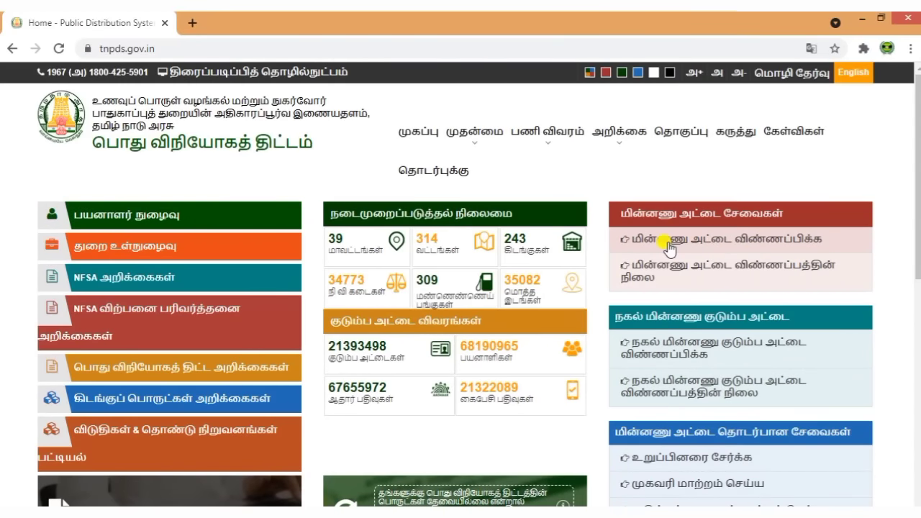
pyautogui.click(734, 241)
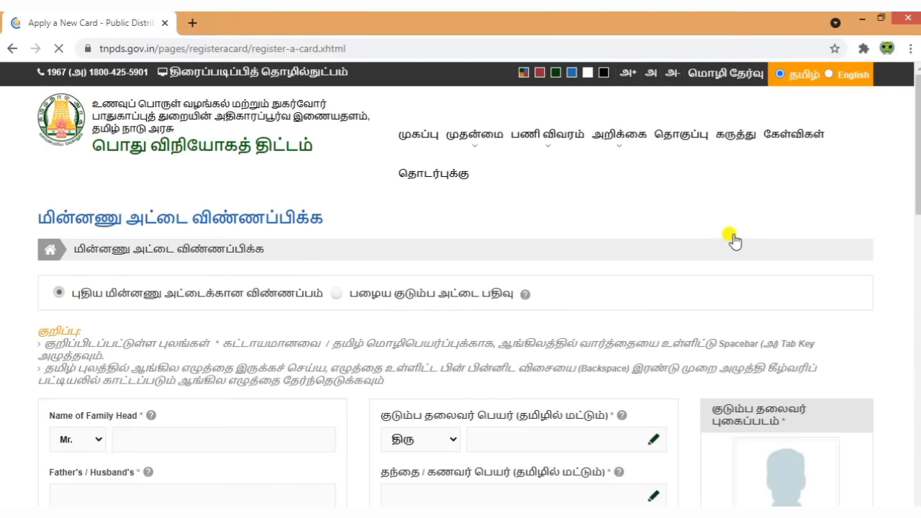
# - Set the family head's title to Mrs. and enter her name in English
pyautogui.scroll(-3, 478, 358)
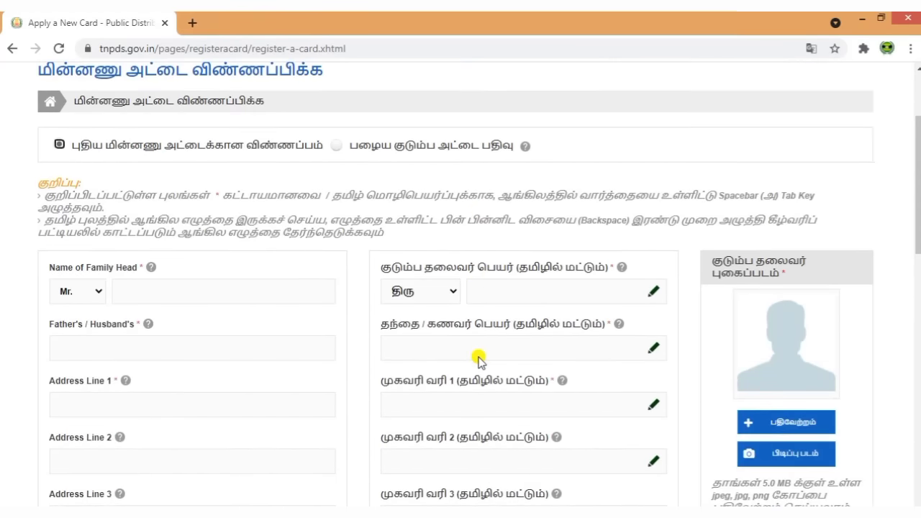
pyautogui.click(104, 222)
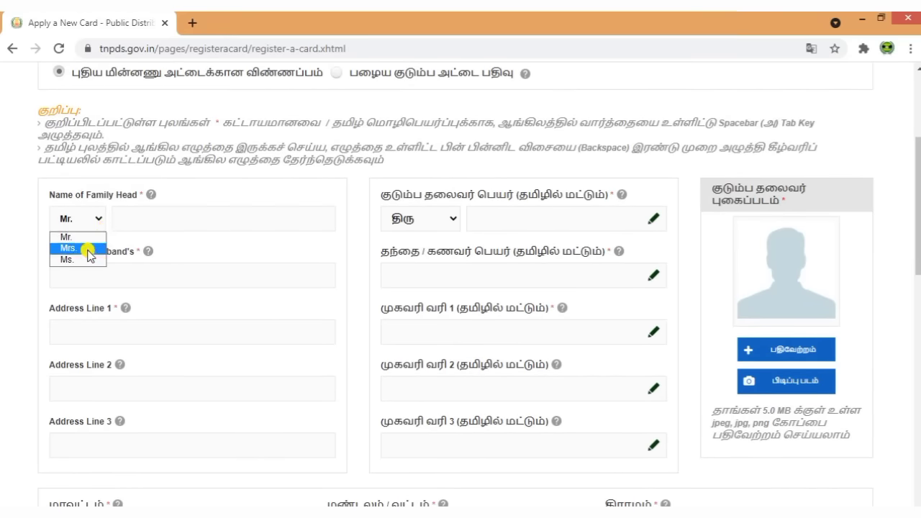
pyautogui.click(87, 248)
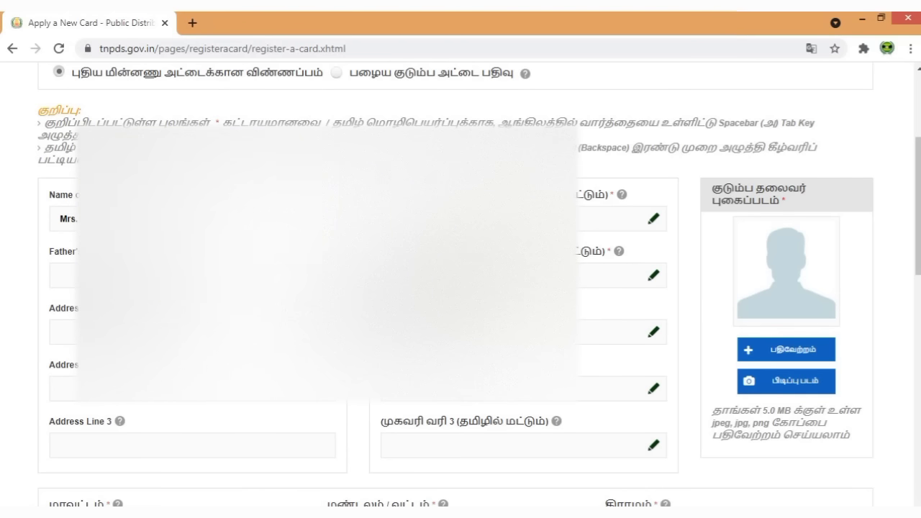
pyautogui.moveTo(357, 188); pyautogui.dragTo(647, 514)
# - Enter the family head's name in Tamil using the Tamil on-screen keyboard
pyautogui.click(612, 218)
pyautogui.click(611, 218)
pyautogui.click(651, 223)
pyautogui.moveTo(712, 208); pyautogui.dragTo(470, 204)
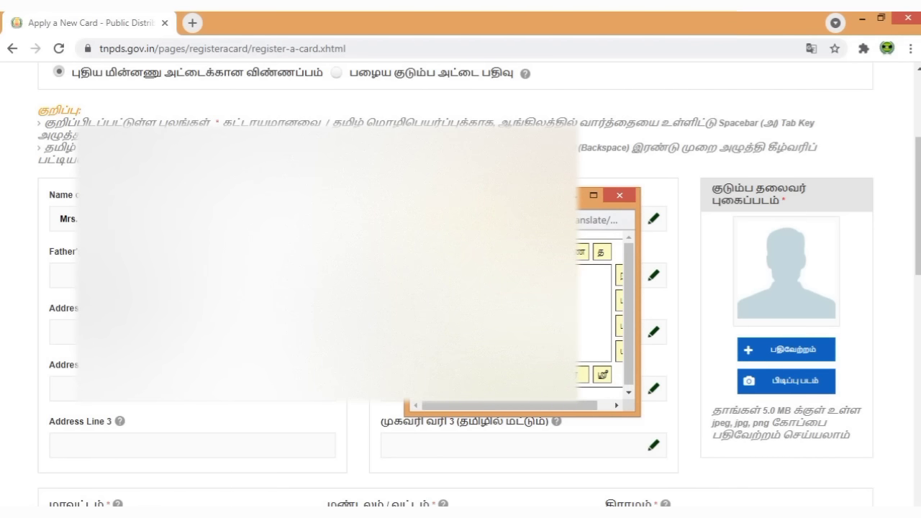
pyautogui.click(613, 197)
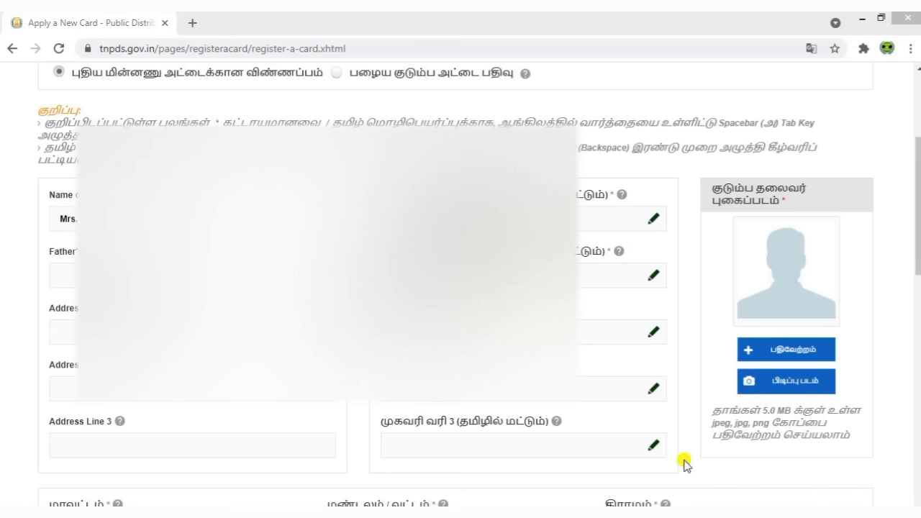
pyautogui.click(61, 275)
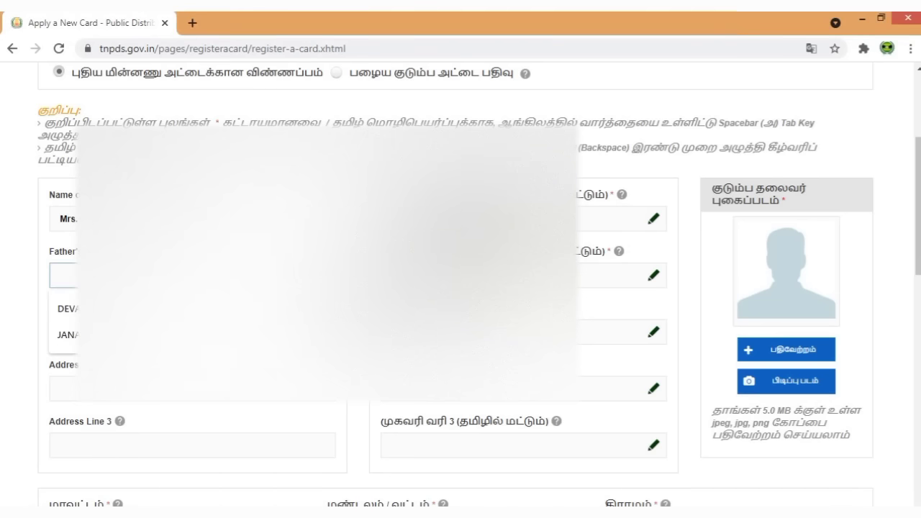
# - Enter the father's/husband's name in English and Tamil, then begin Address Line 1
pyautogui.write('RAK')
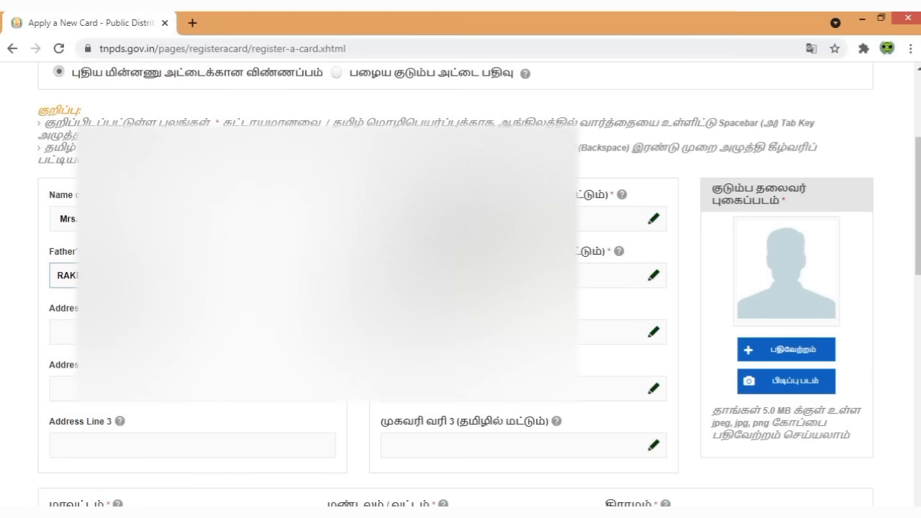
pyautogui.click(653, 275)
pyautogui.moveTo(700, 263); pyautogui.dragTo(526, 241)
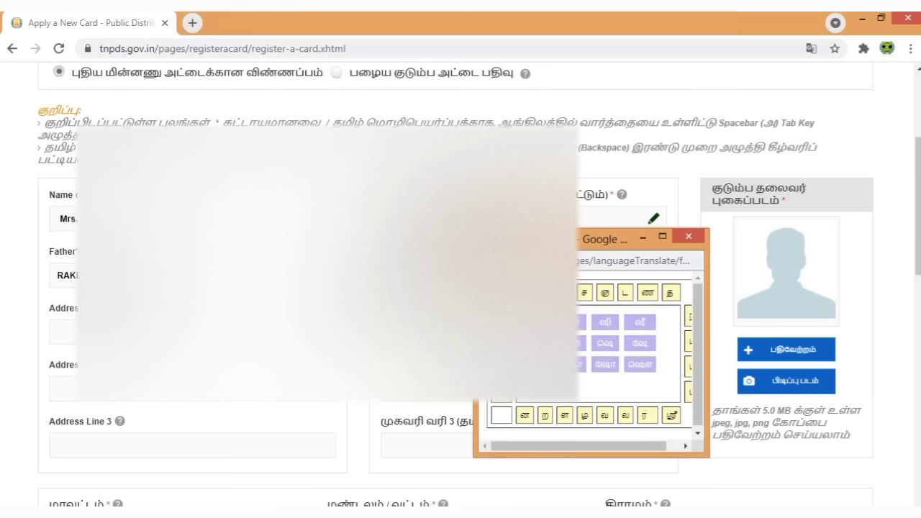
pyautogui.click(689, 236)
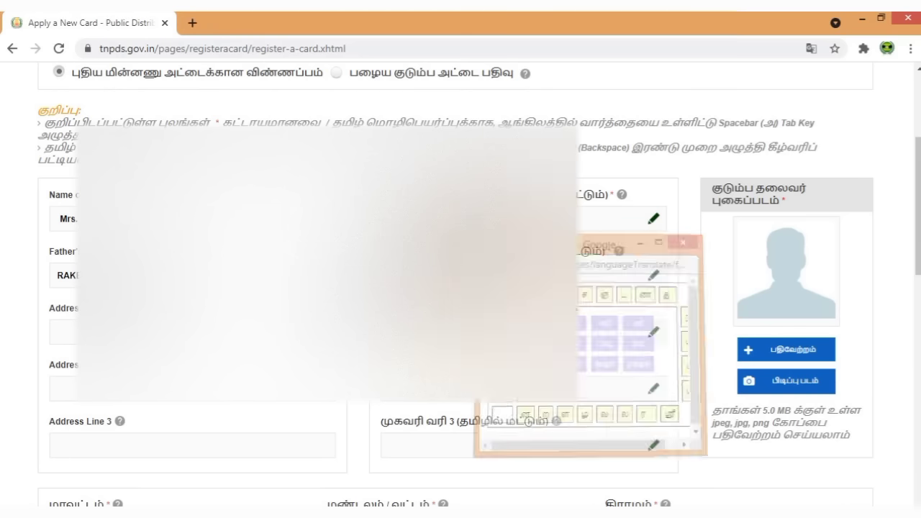
pyautogui.click(192, 331)
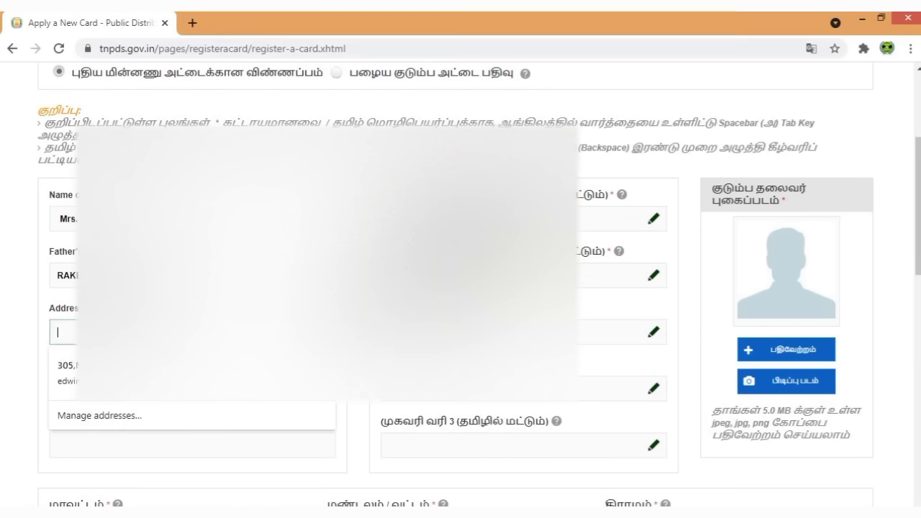
pyautogui.scroll(-1, 461, 288)
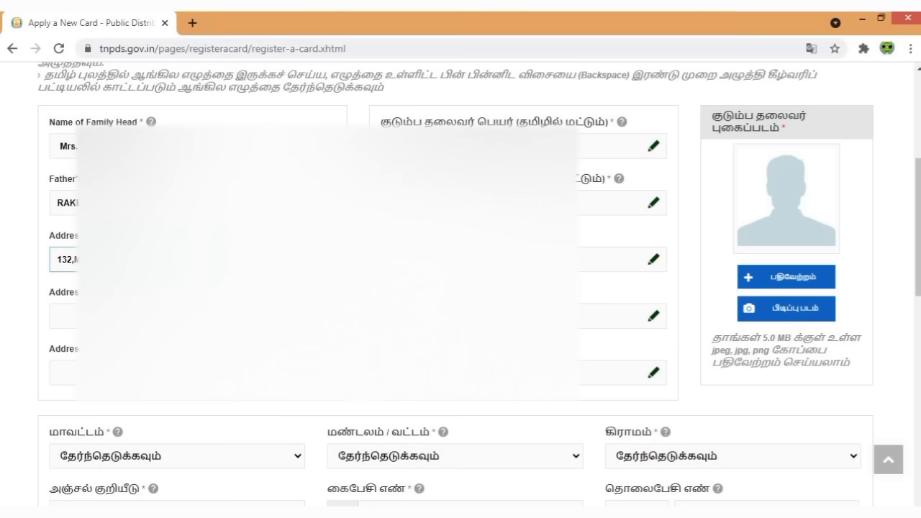
# - Fill in the second and third English address lines
pyautogui.click(61, 315)
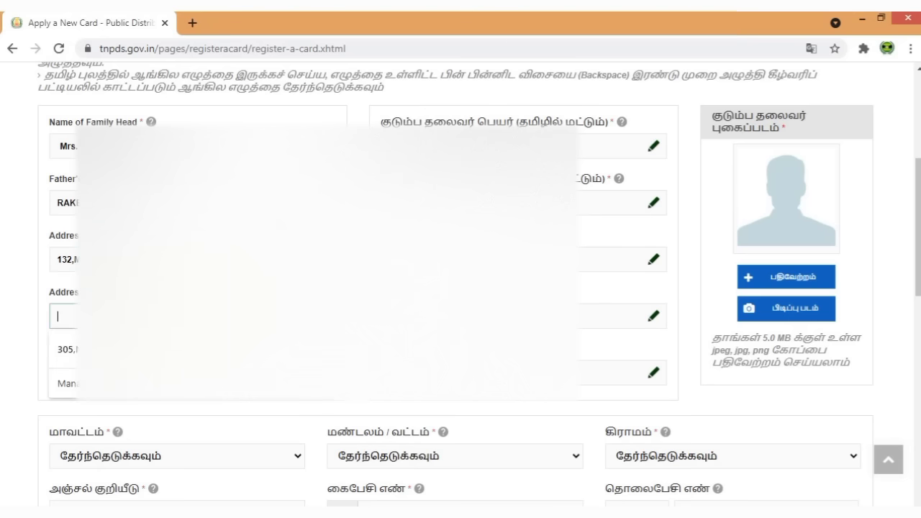
pyautogui.write('SE.G')
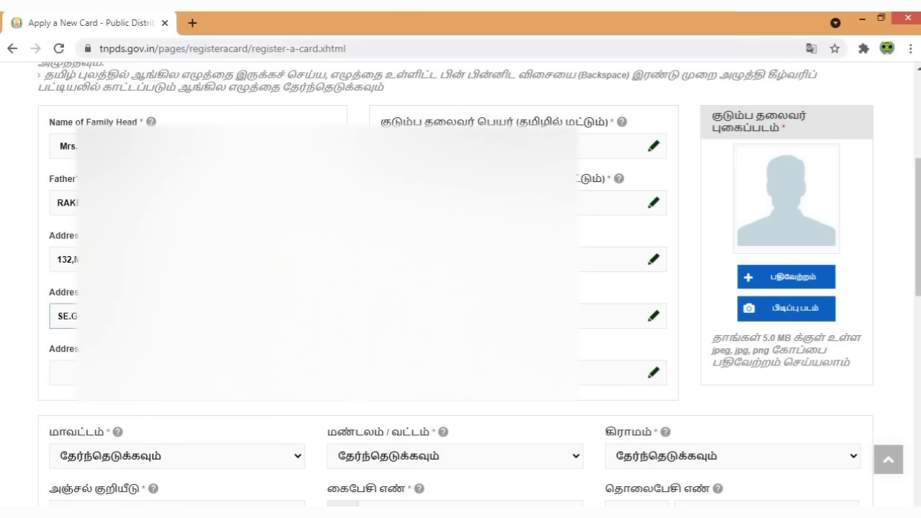
pyautogui.click(62, 373)
pyautogui.press('Tab')
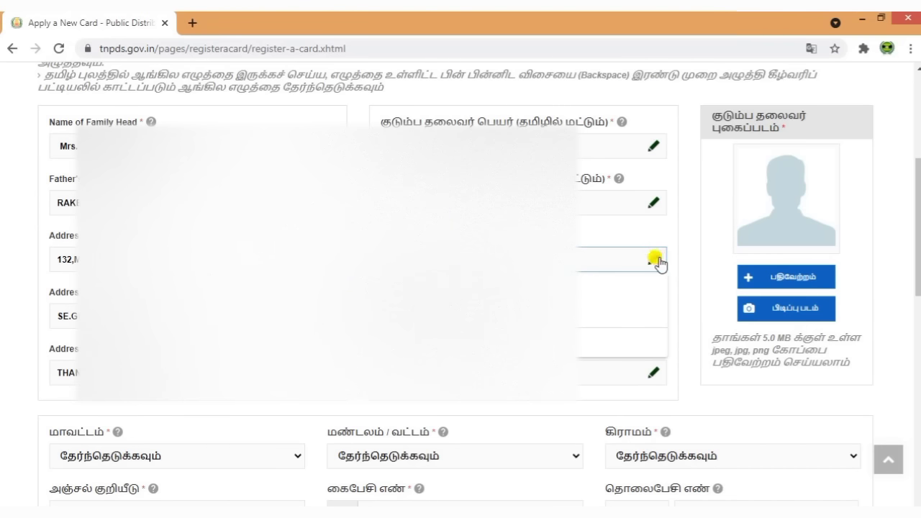
# - Enter all three Tamil address lines with the Tamil on-screen keyboard
pyautogui.click(654, 259)
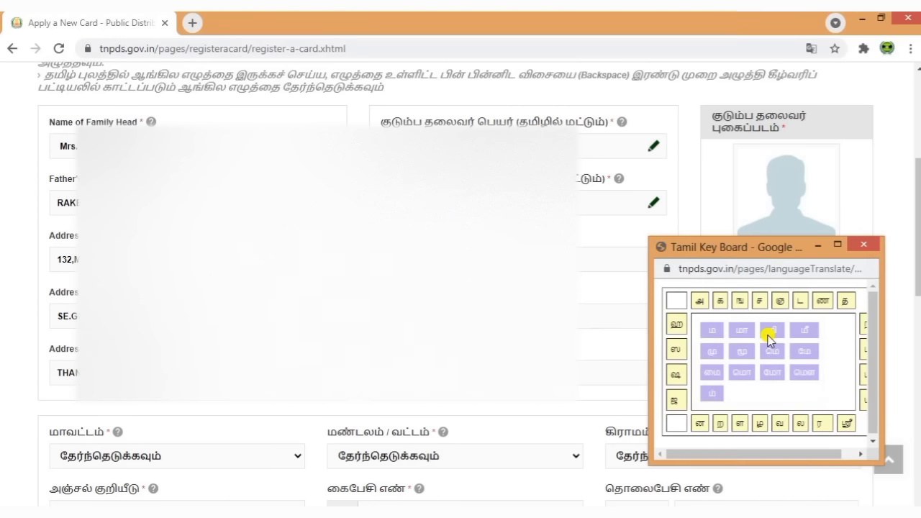
pyautogui.click(863, 247)
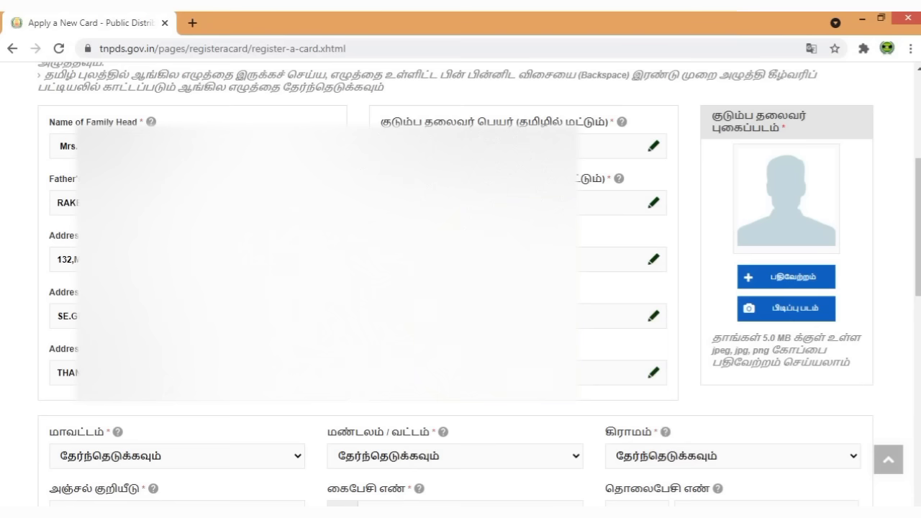
pyautogui.click(654, 317)
pyautogui.click(863, 302)
pyautogui.click(654, 372)
pyautogui.click(864, 320)
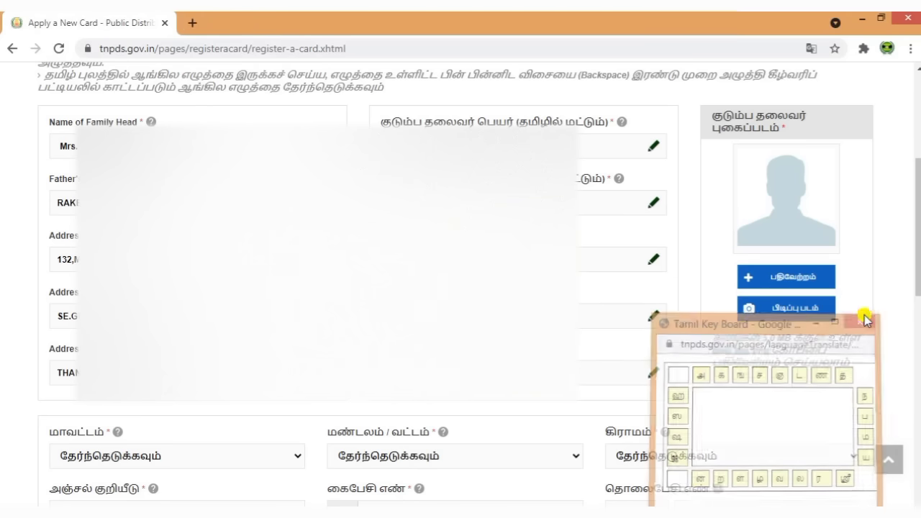
pyautogui.scroll(-3, 536, 366)
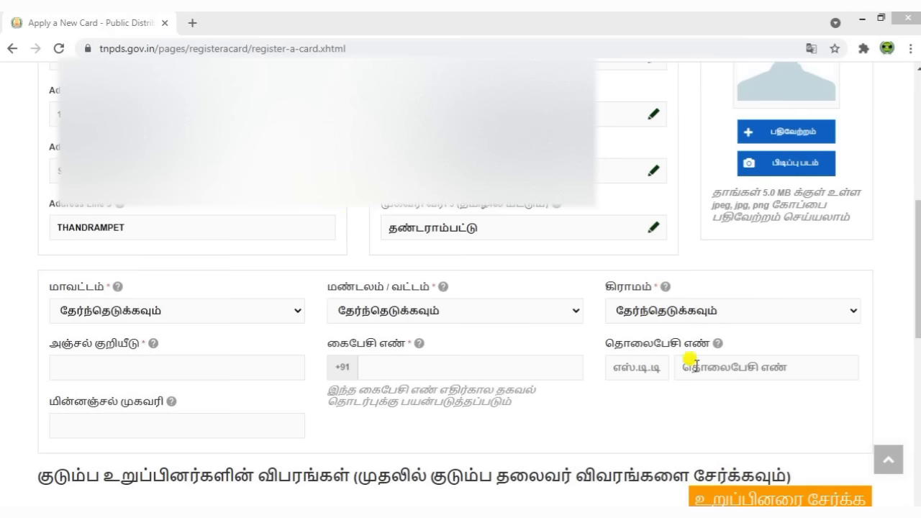
pyautogui.click(660, 420)
# - Choose Thiruvannamalai as the district and Thandrampattu as the taluk
pyautogui.scroll(1, 660, 421)
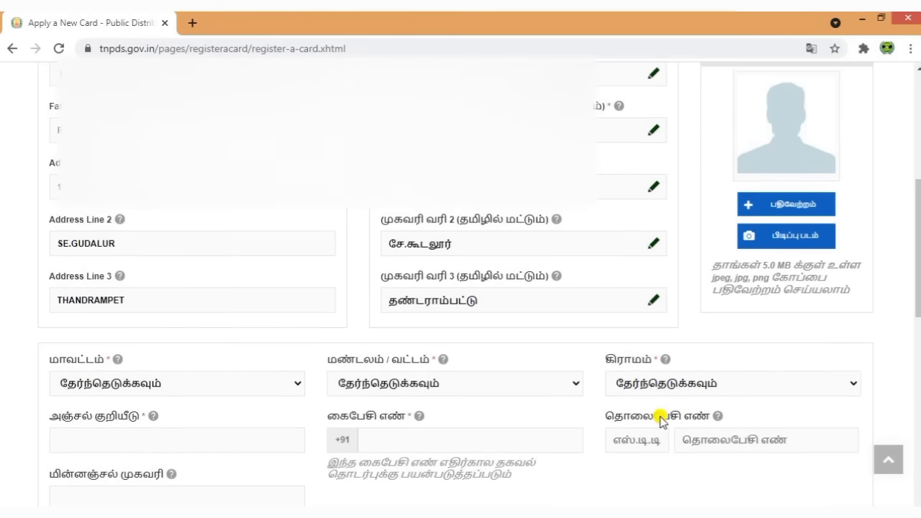
pyautogui.scroll(-1, 660, 421)
pyautogui.click(181, 314)
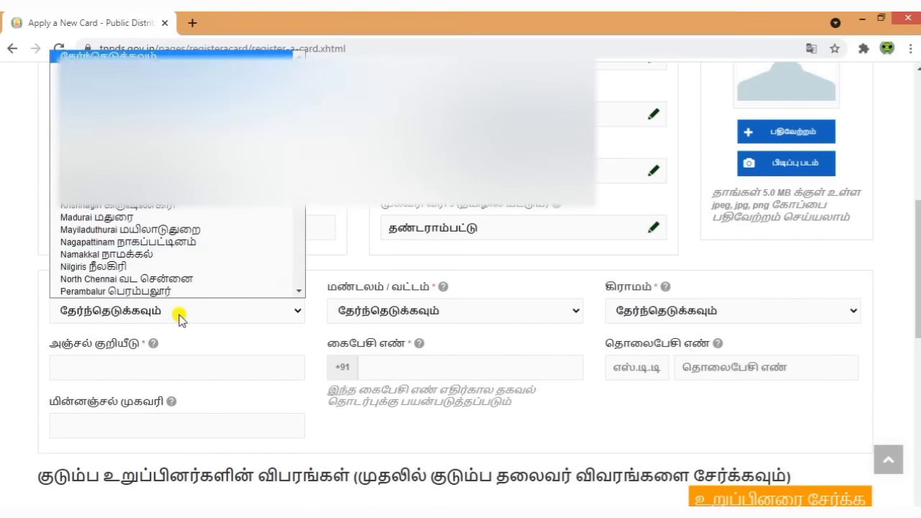
pyautogui.scroll(-5, 215, 245)
pyautogui.click(193, 189)
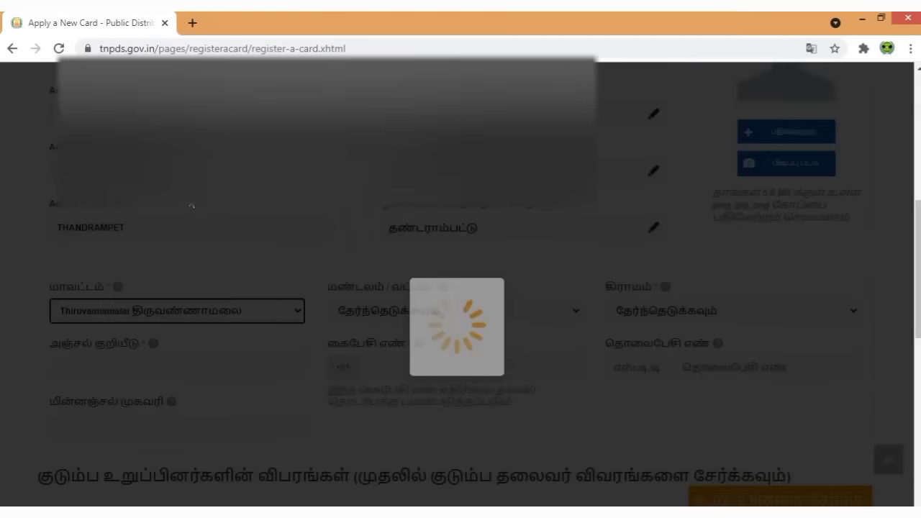
pyautogui.click(382, 309)
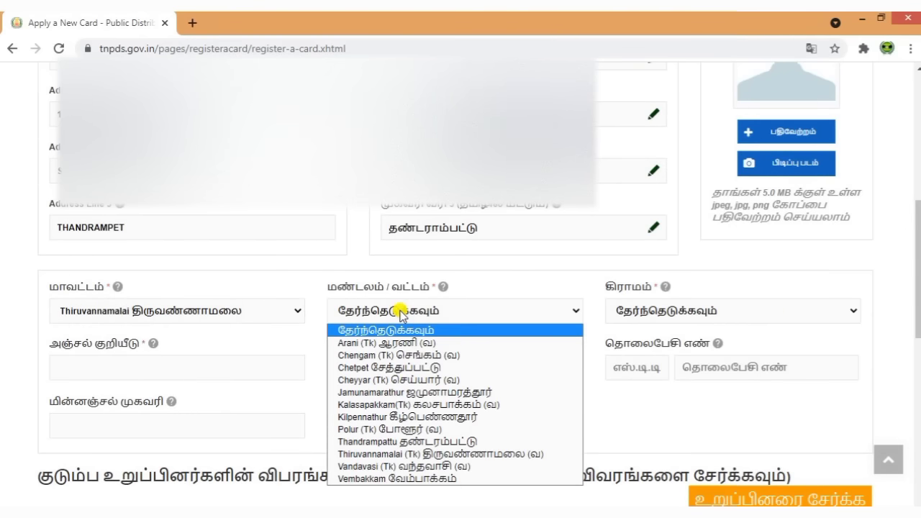
pyautogui.click(439, 442)
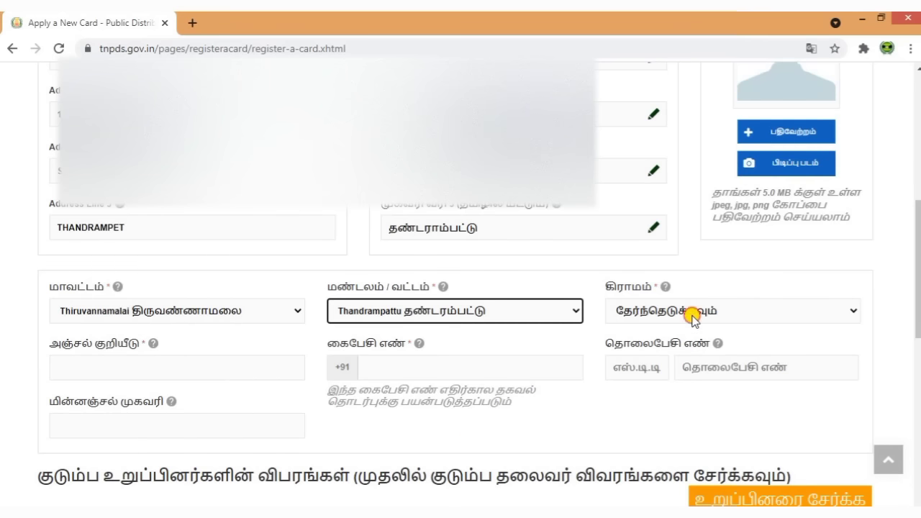
# - Select She Kudalur as the village
pyautogui.click(692, 316)
pyautogui.scroll(-10, 703, 265)
pyautogui.scroll(-4, 703, 265)
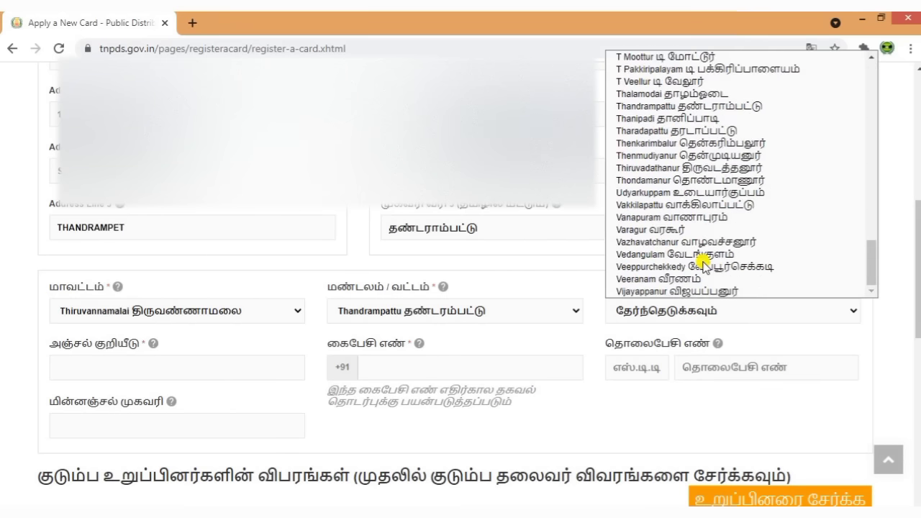
pyautogui.scroll(2, 703, 265)
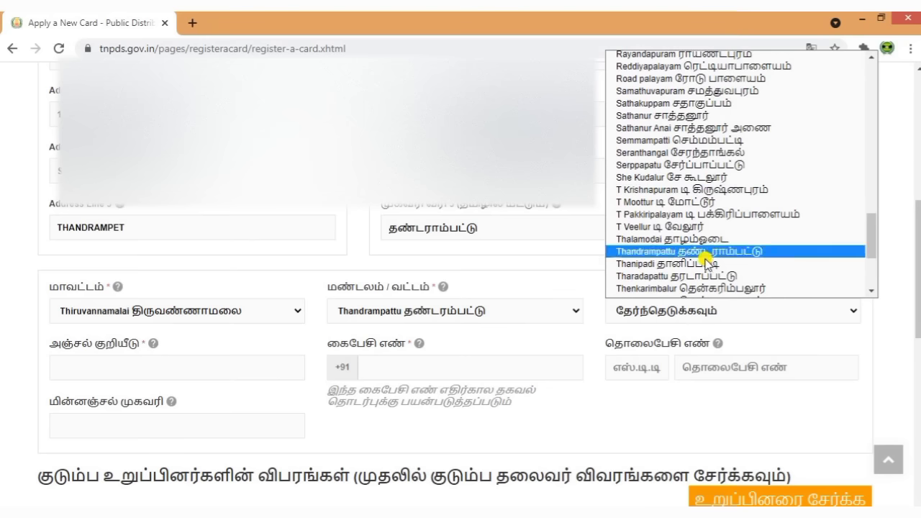
pyautogui.click(677, 178)
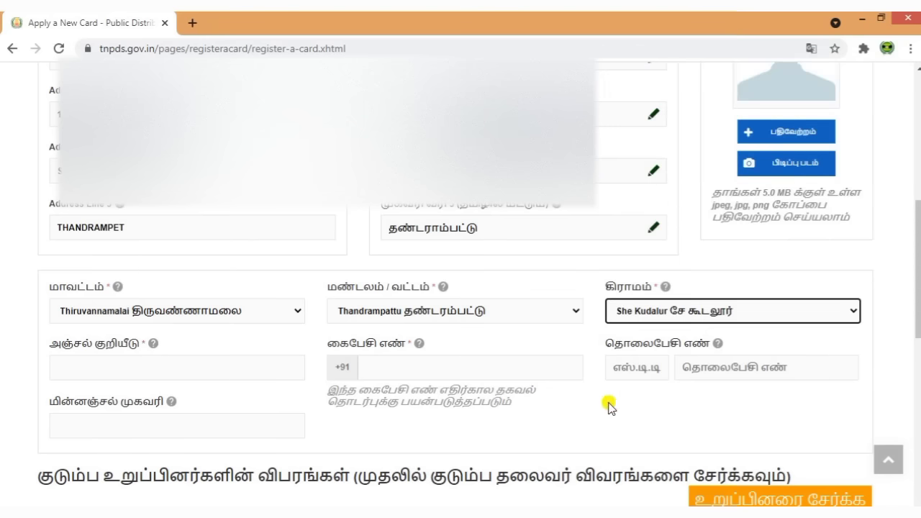
pyautogui.scroll(-1, 612, 407)
# - Enter the postal PIN code and the applicant's mobile number
pyautogui.click(140, 292)
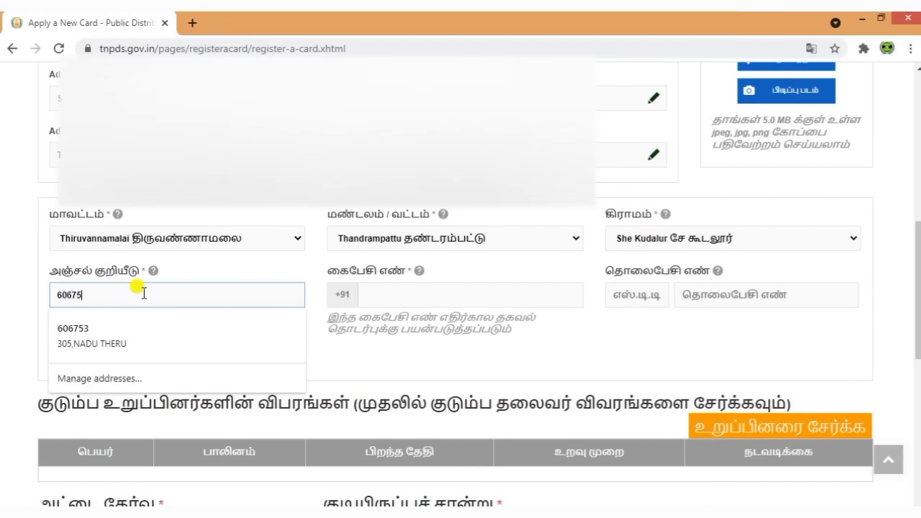
pyautogui.click(360, 347)
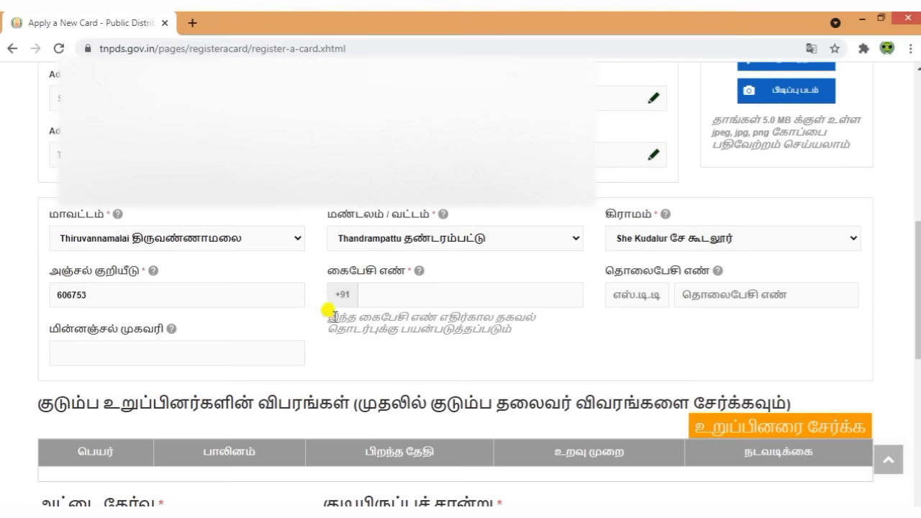
pyautogui.click(447, 295)
pyautogui.click(448, 295)
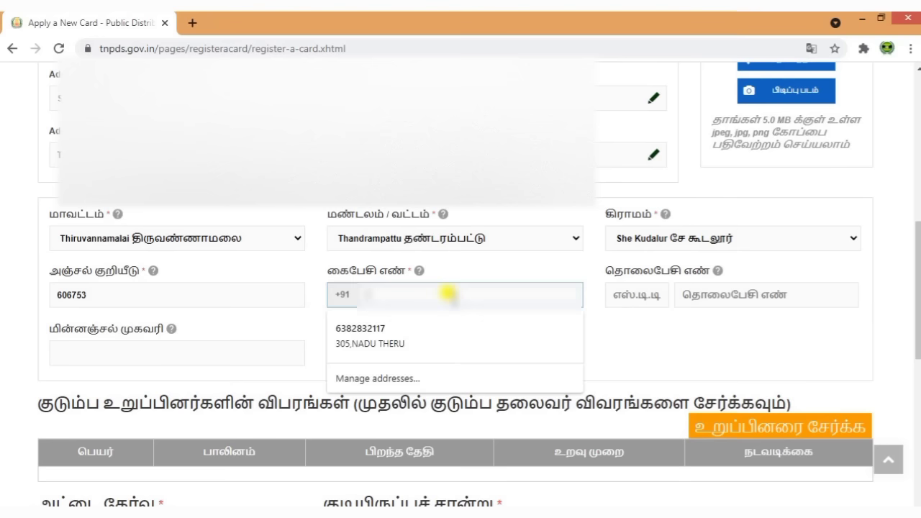
pyautogui.write('9084')
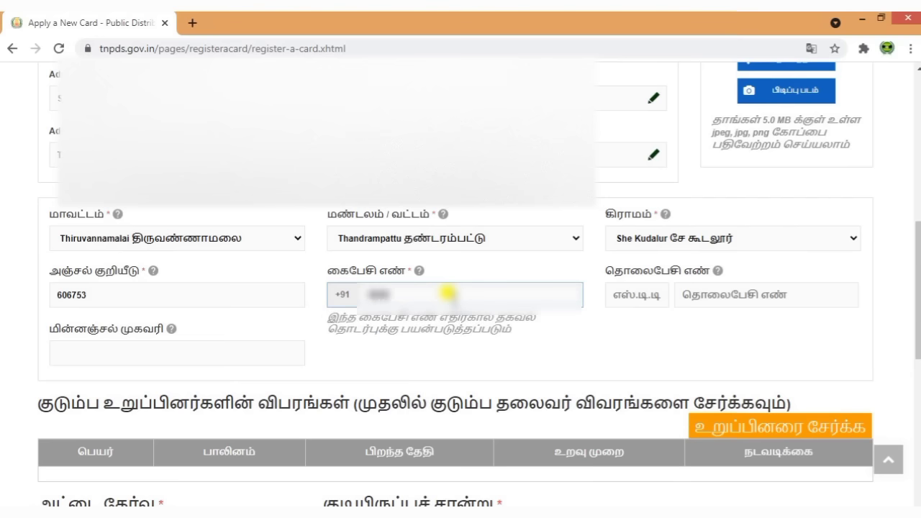
pyautogui.write('5678')
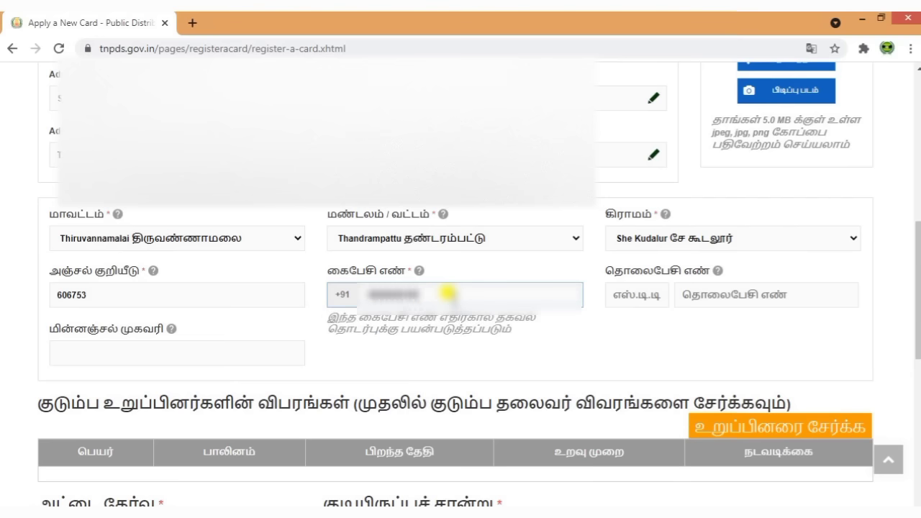
pyautogui.click(549, 343)
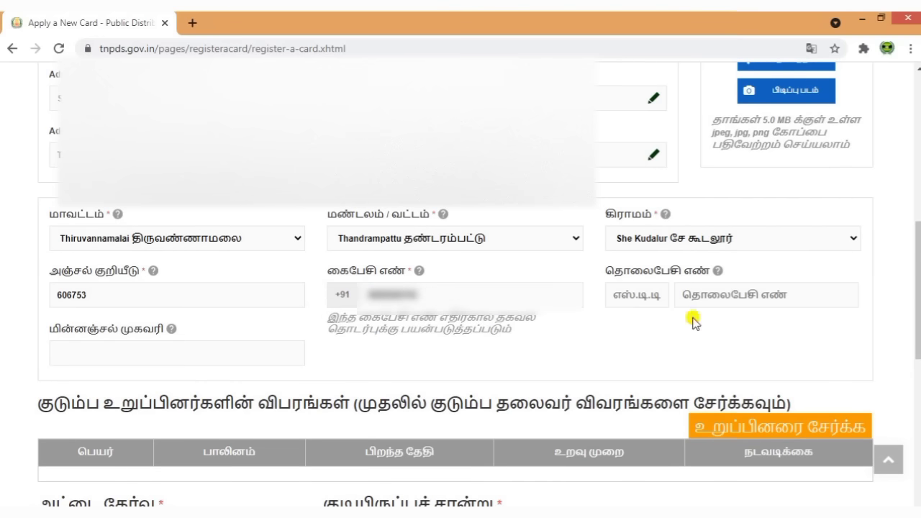
pyautogui.scroll(-2, 669, 343)
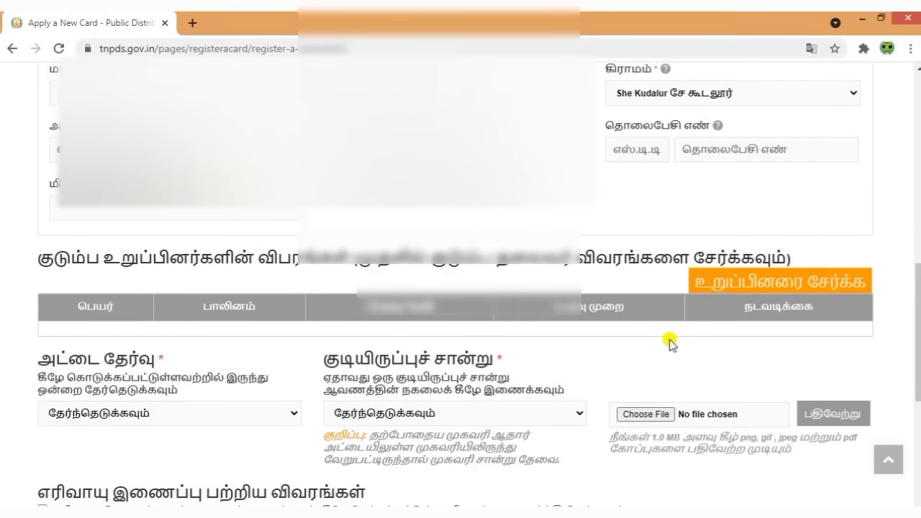
pyautogui.click(768, 283)
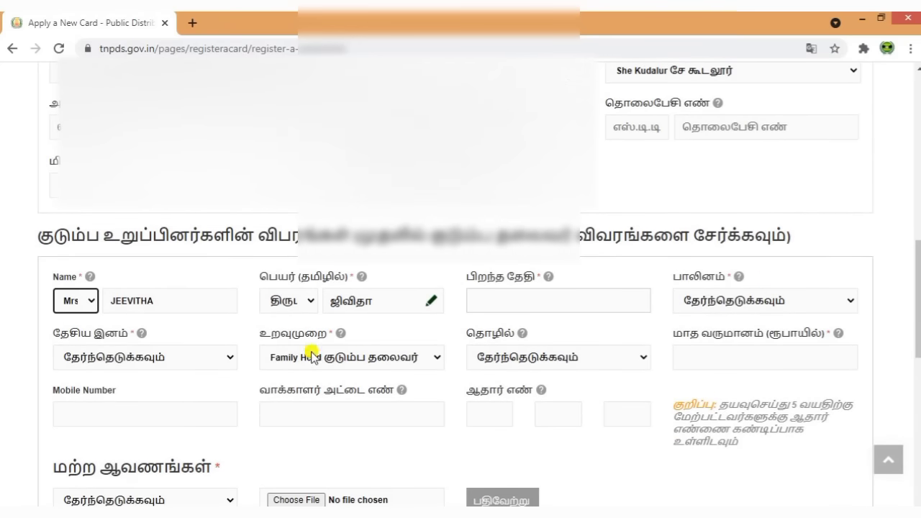
pyautogui.click(558, 296)
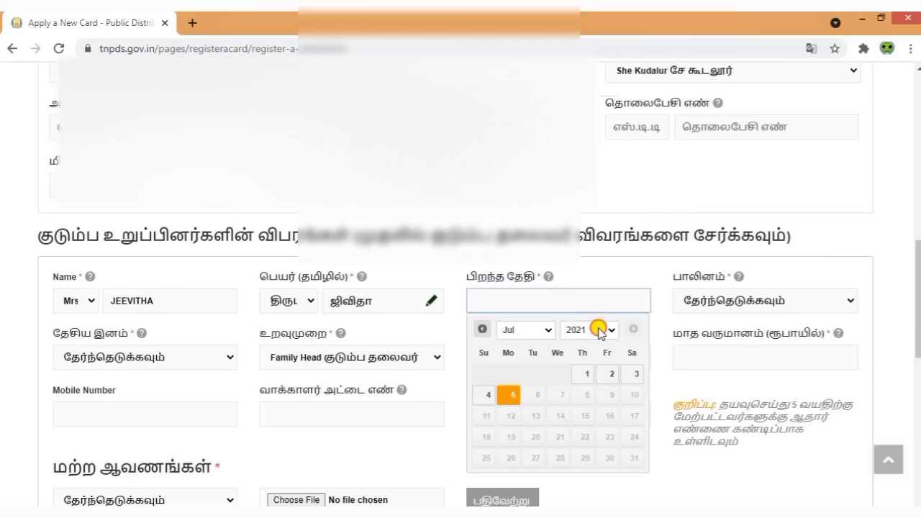
pyautogui.click(596, 328)
pyautogui.scroll(4, 580, 237)
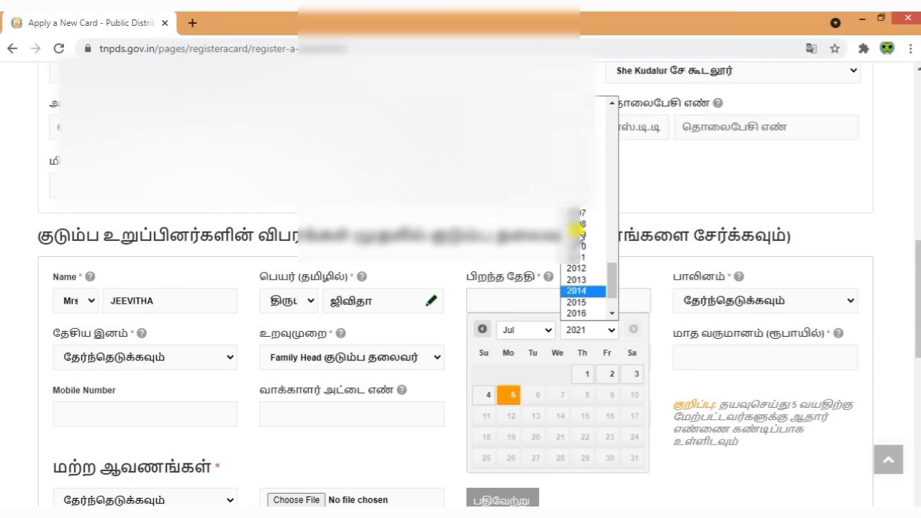
pyautogui.click(587, 213)
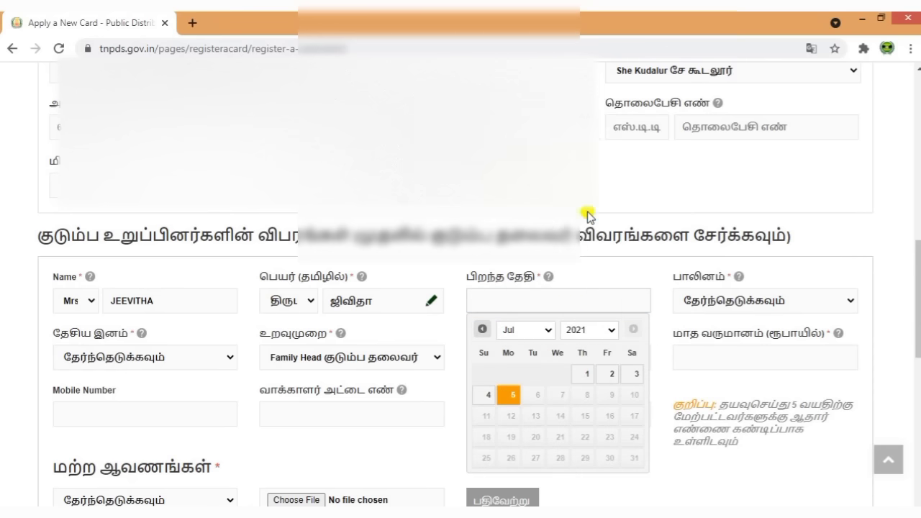
pyautogui.click(529, 330)
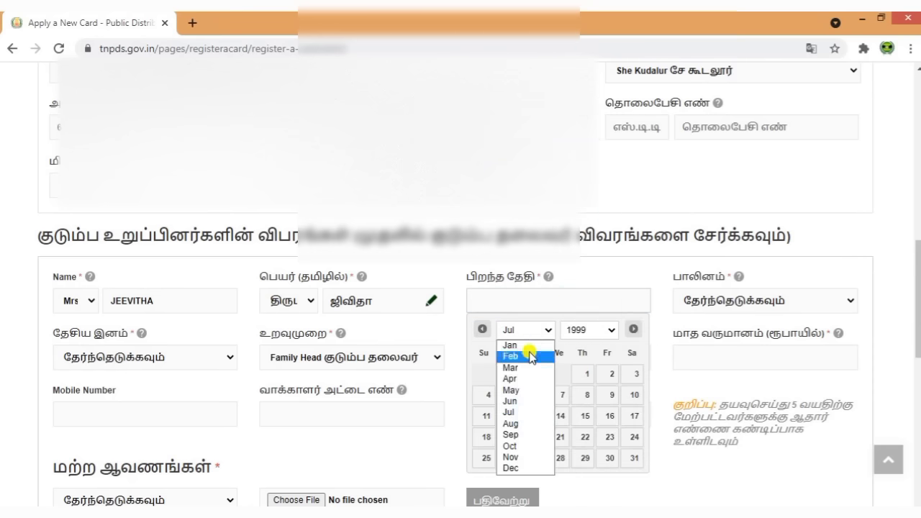
pyautogui.click(520, 402)
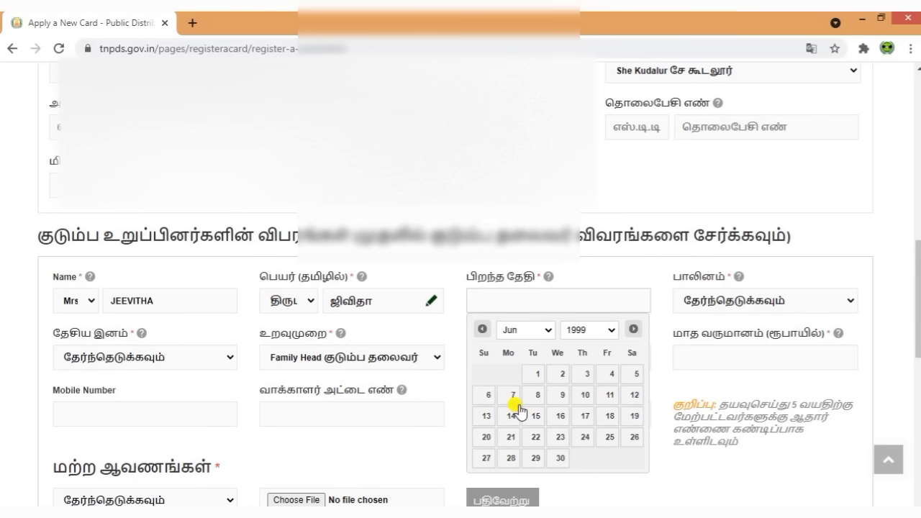
pyautogui.click(581, 400)
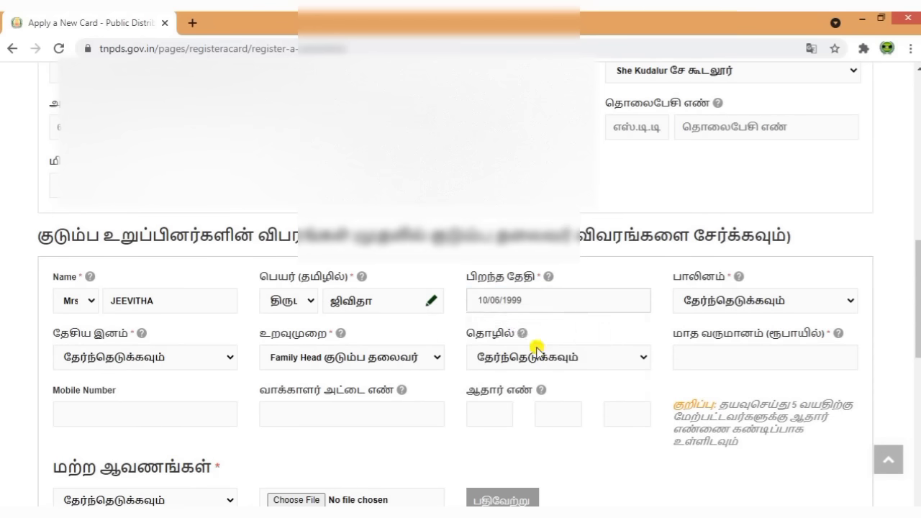
# - Set gender to female, nationality Indian, relationship Family Head and occupation Others
pyautogui.click(727, 306)
pyautogui.click(722, 344)
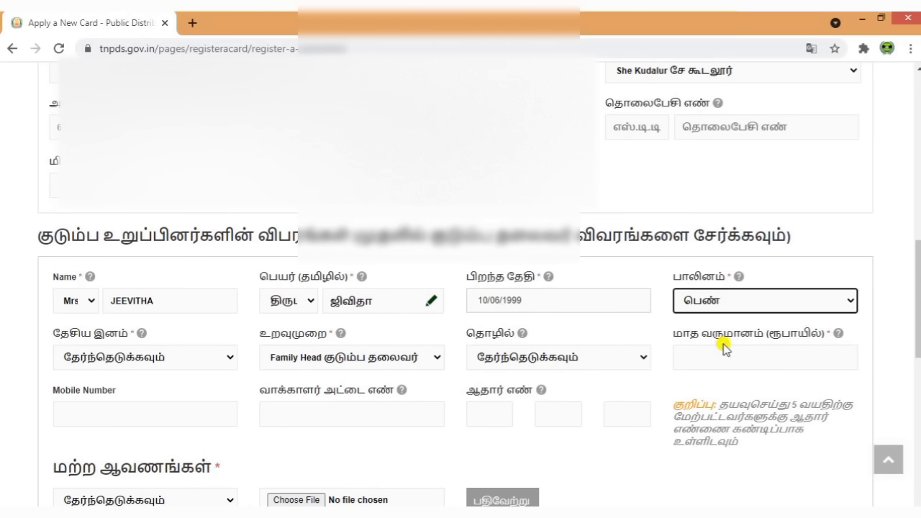
pyautogui.click(188, 361)
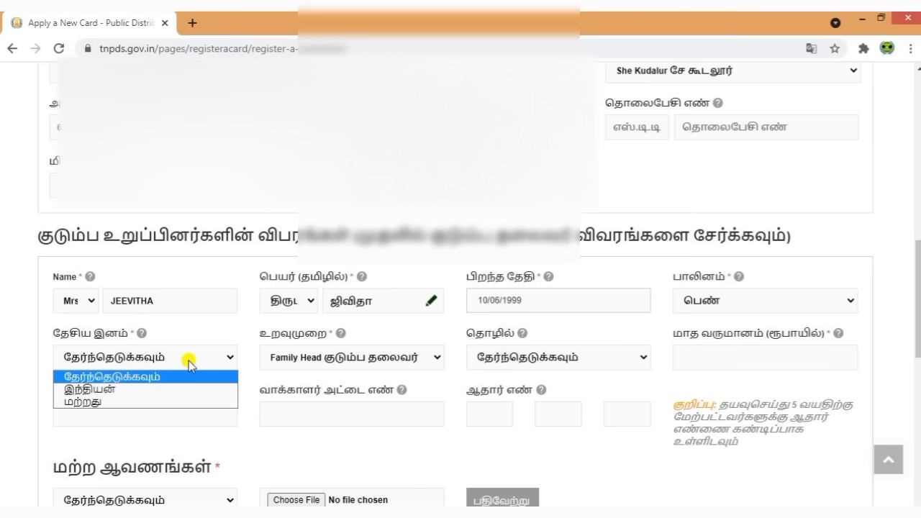
pyautogui.click(170, 390)
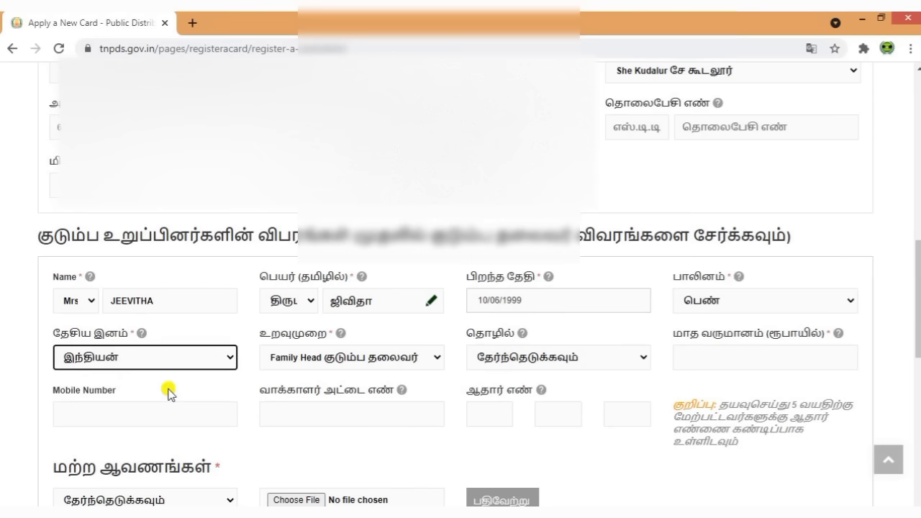
pyautogui.click(313, 359)
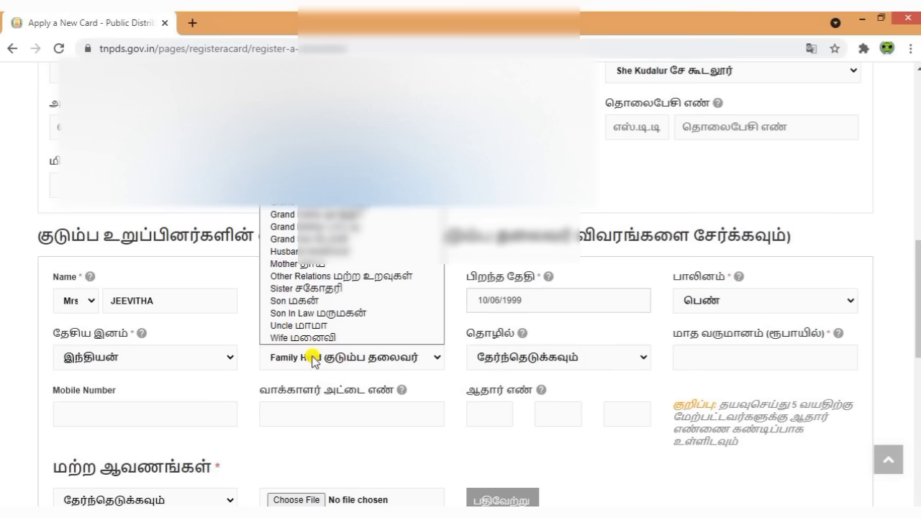
pyautogui.click(511, 450)
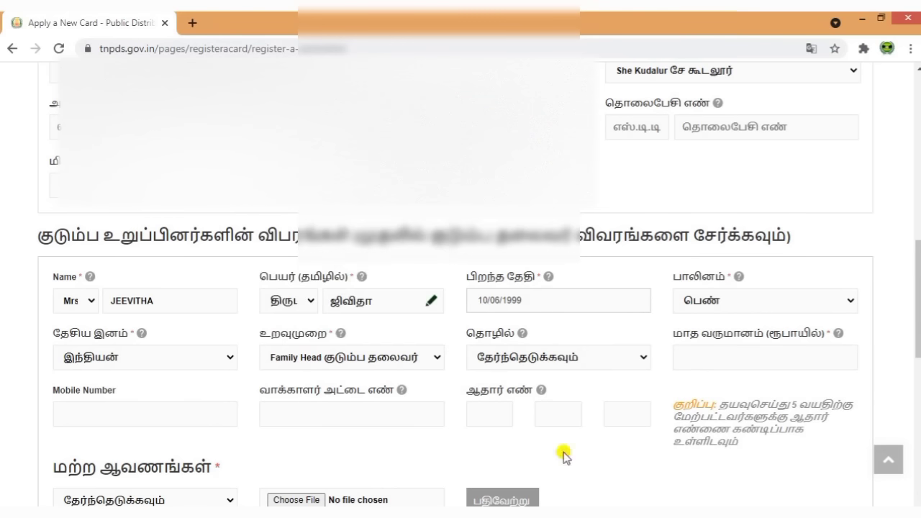
pyautogui.click(583, 358)
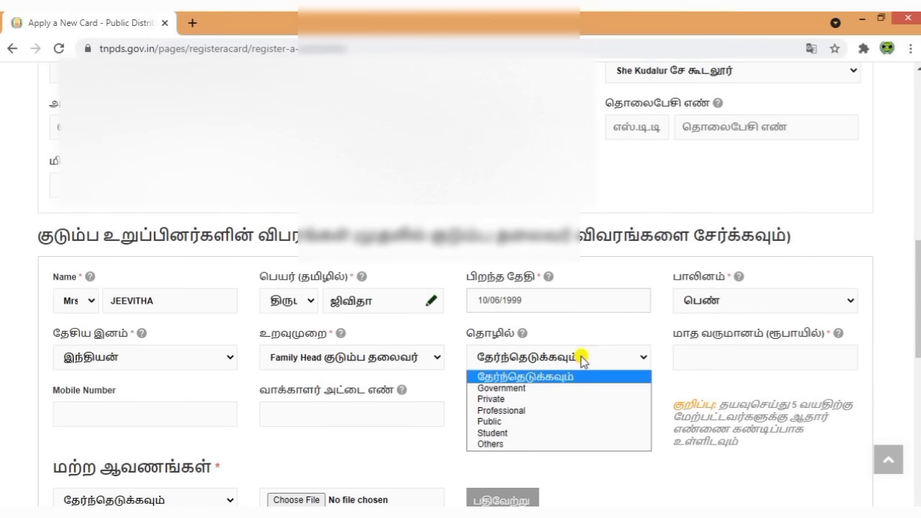
pyautogui.click(538, 442)
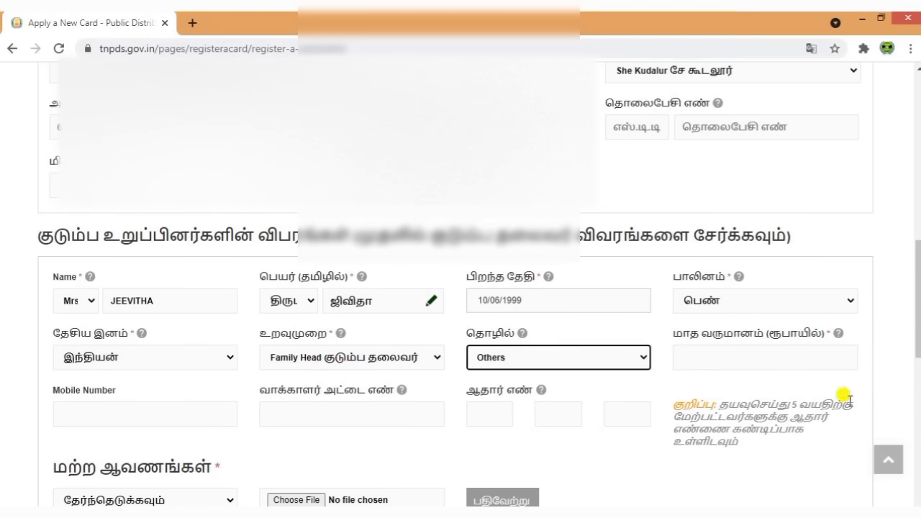
# - Enter 0 as the member's monthly income
pyautogui.moveTo(674, 333); pyautogui.dragTo(819, 332)
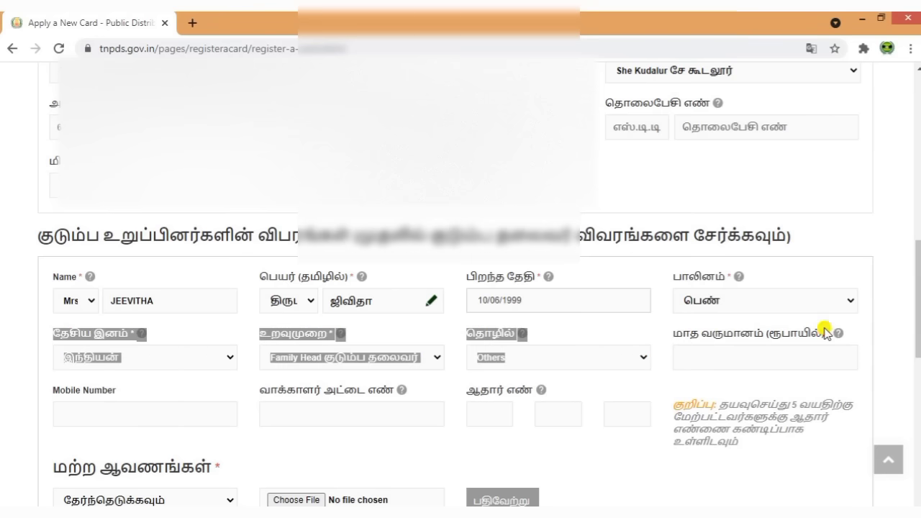
pyautogui.click(900, 351)
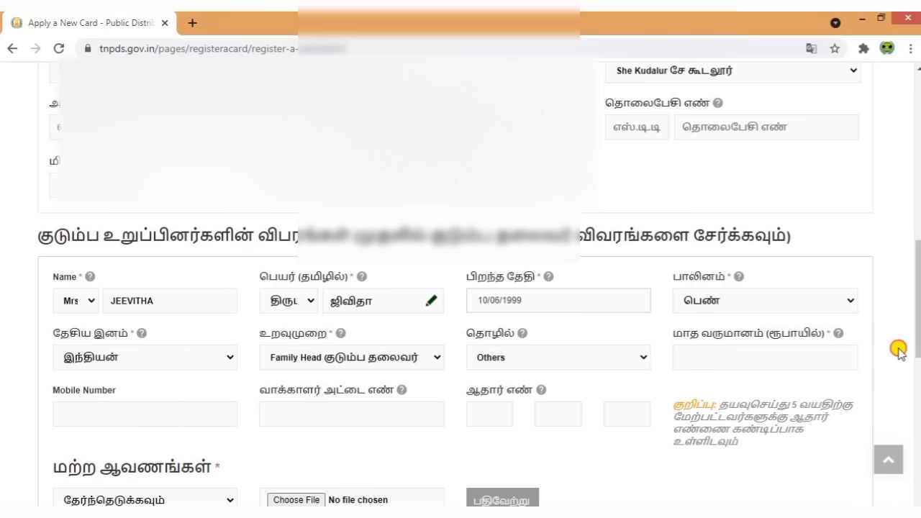
pyautogui.click(763, 355)
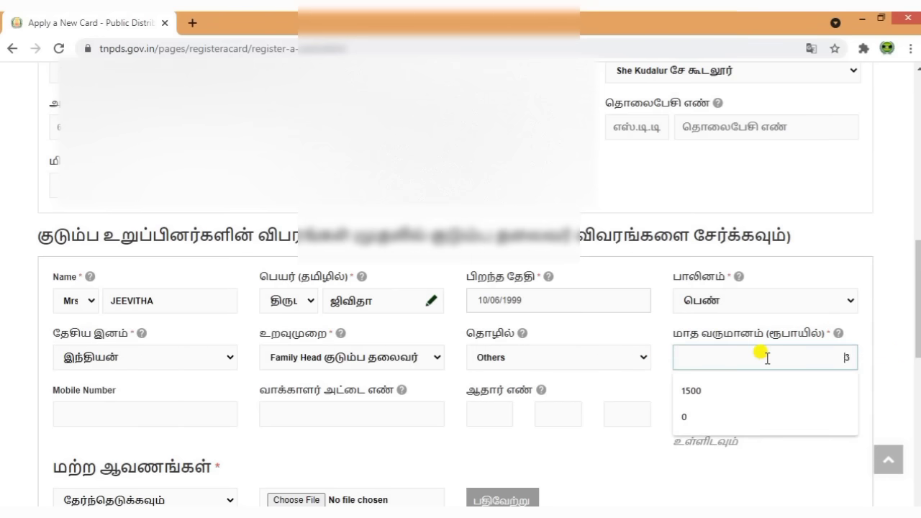
pyautogui.write('000')
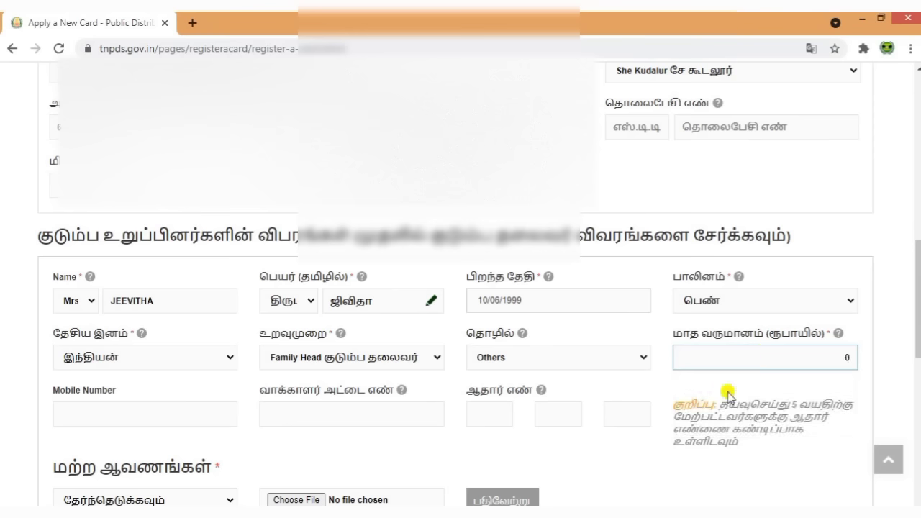
pyautogui.click(654, 471)
pyautogui.scroll(-1, 623, 441)
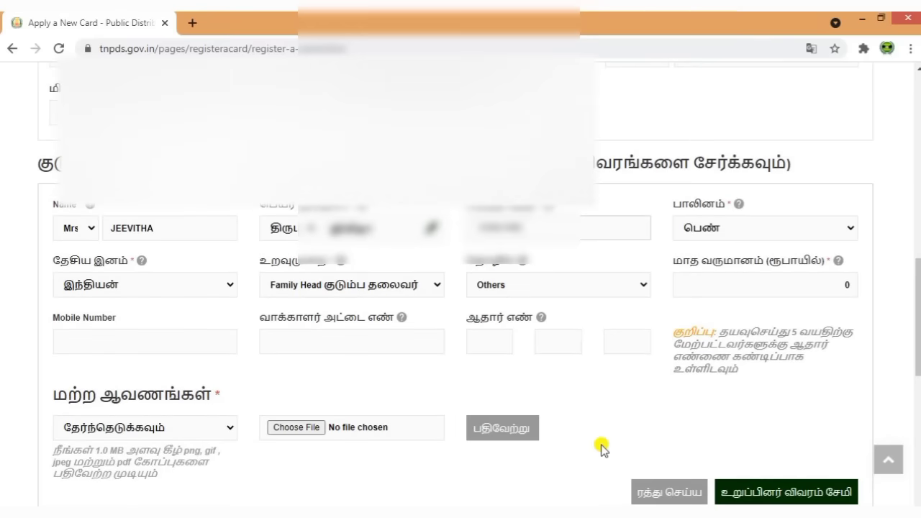
# - Enter the family head's 12-digit Aadhaar number across the three boxes
pyautogui.moveTo(289, 341)
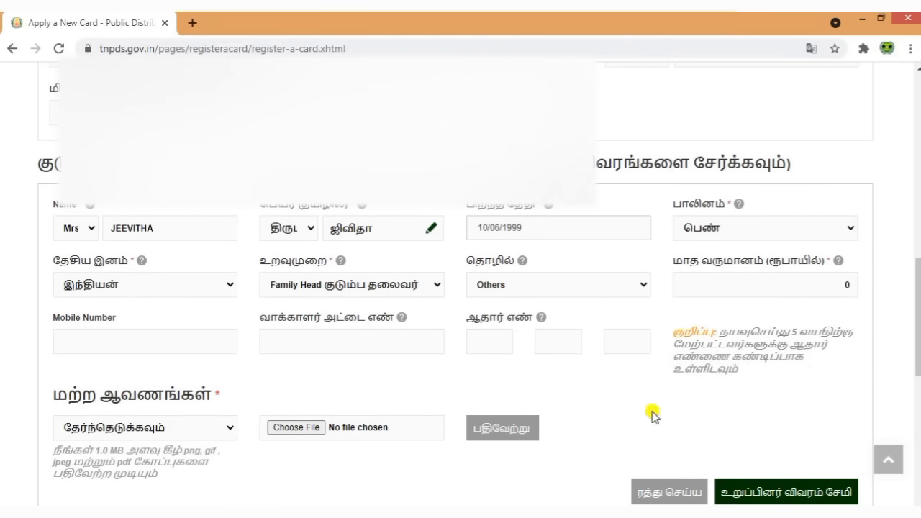
pyautogui.click(499, 339)
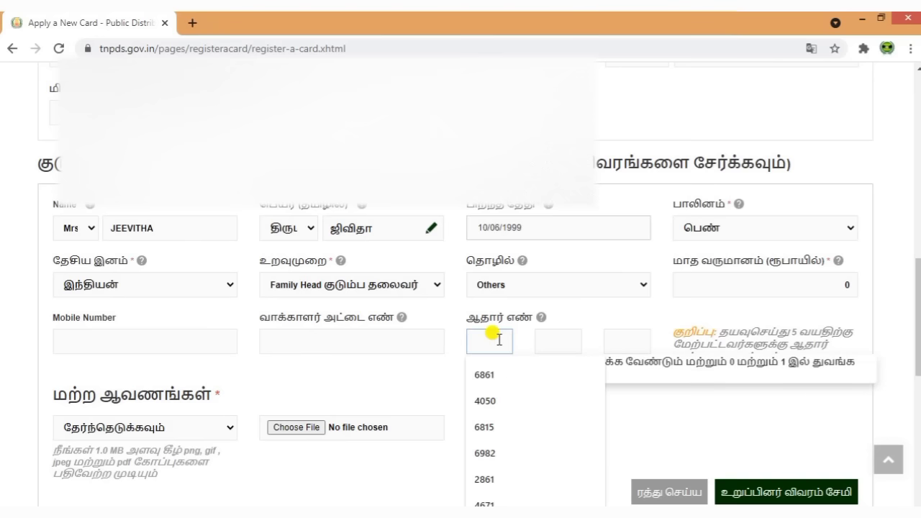
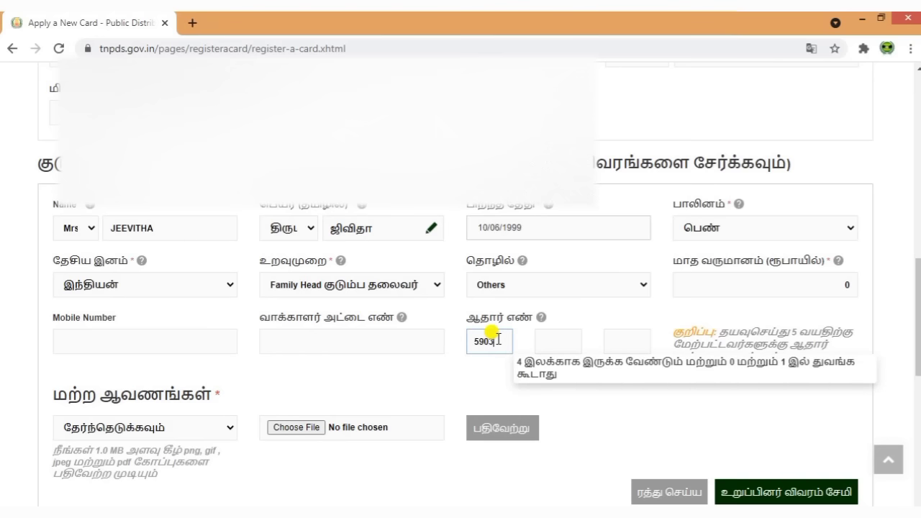
pyautogui.click(548, 343)
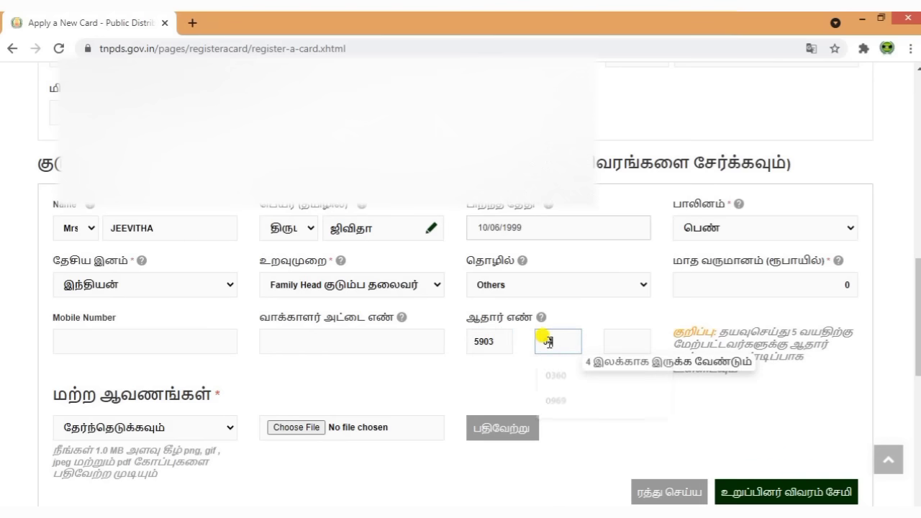
pyautogui.click(612, 343)
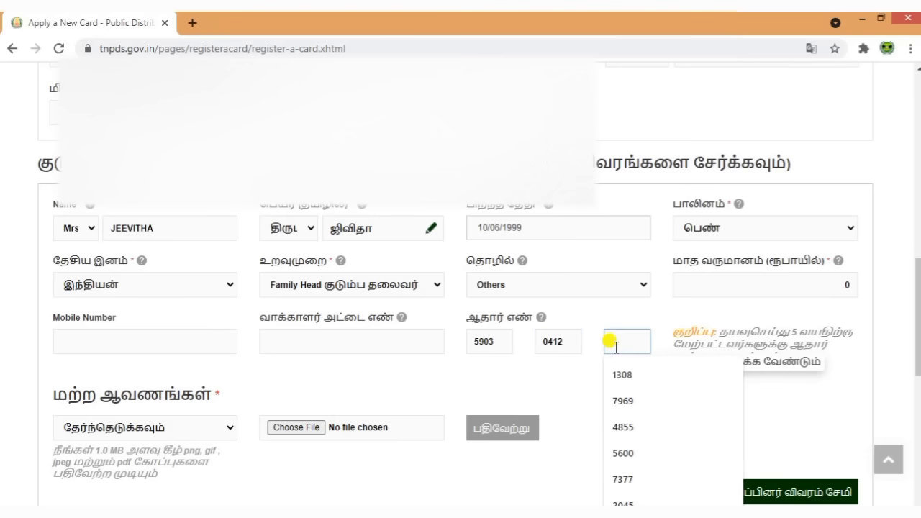
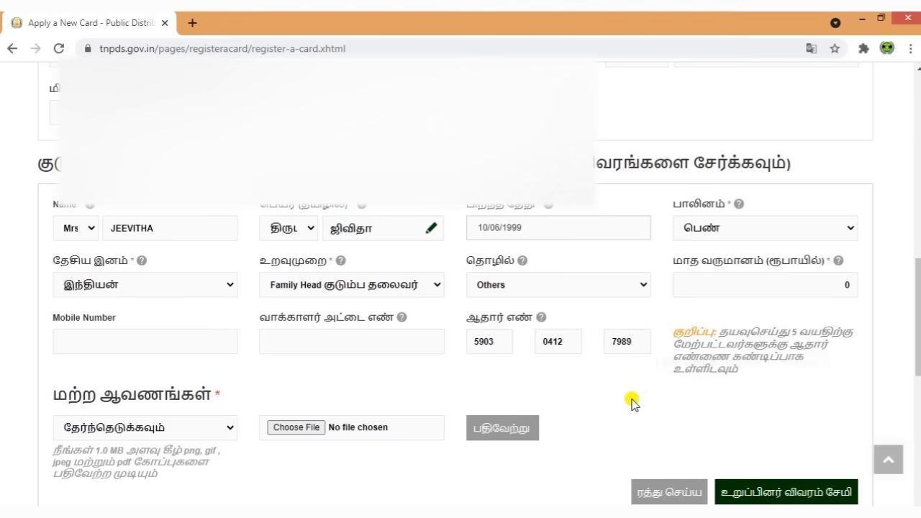
pyautogui.scroll(-2, 630, 401)
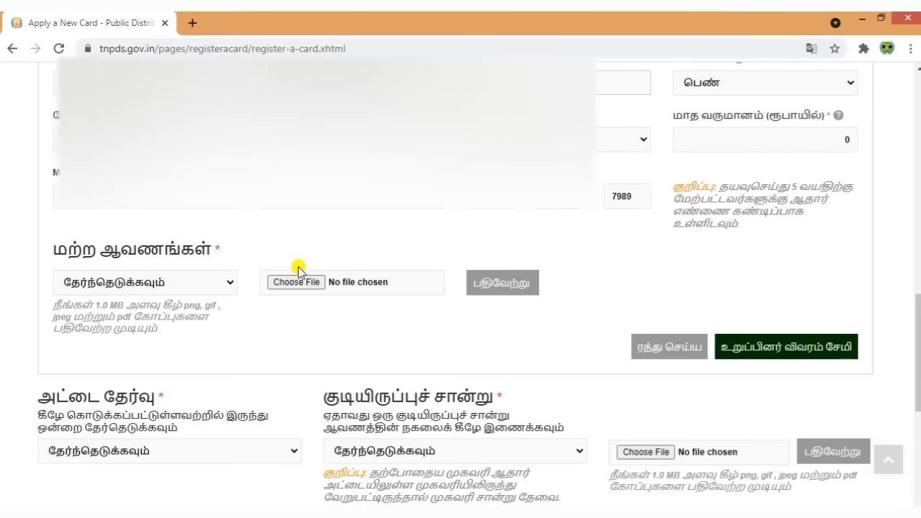
# - Attach IMG_20210703_0005.jpg as the Aadhaar card document and upload it
pyautogui.moveTo(55, 249); pyautogui.dragTo(257, 248)
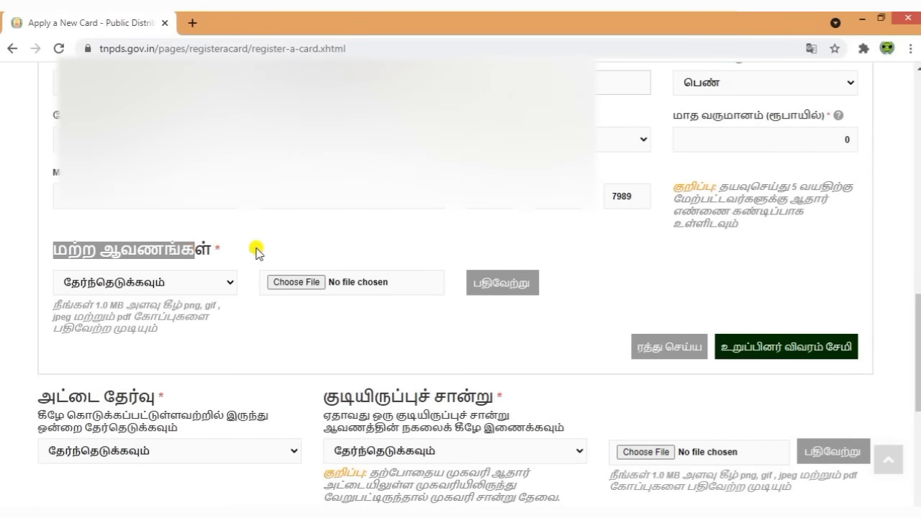
pyautogui.click(216, 275)
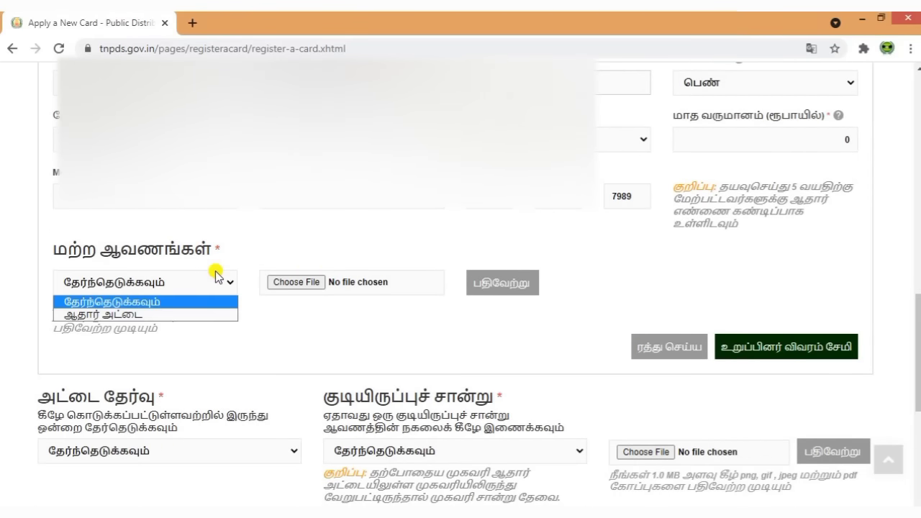
pyautogui.click(152, 314)
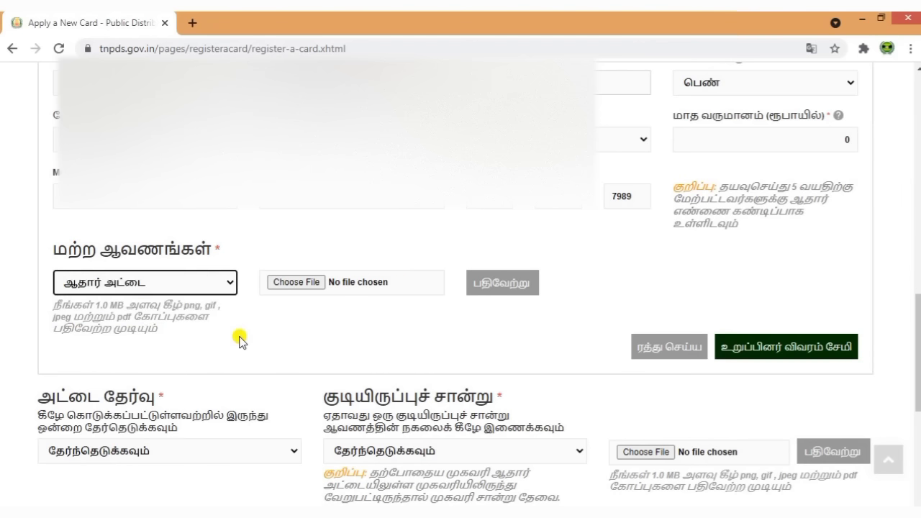
pyautogui.click(311, 283)
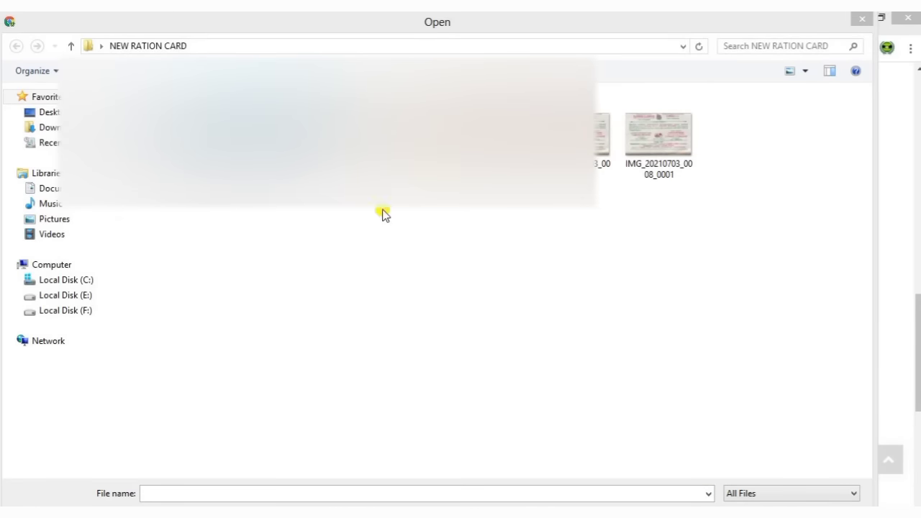
pyautogui.doubleClick(230, 136)
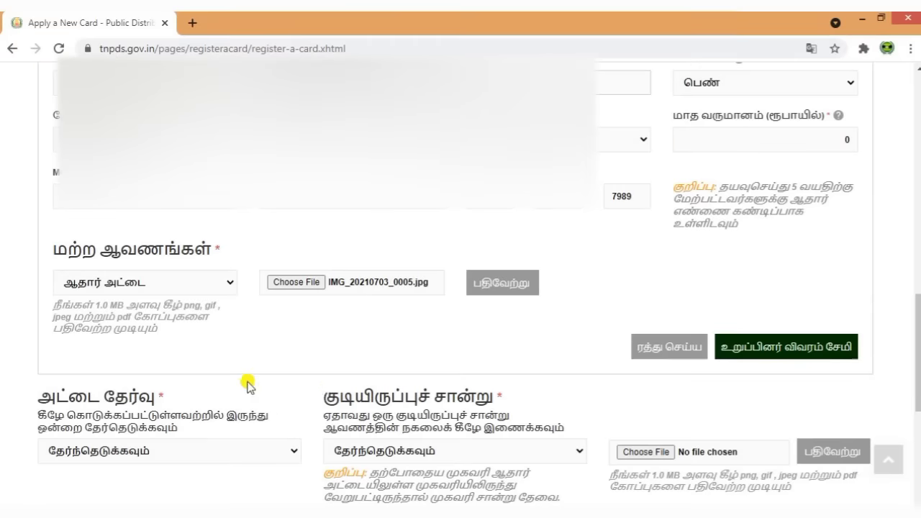
pyautogui.click(516, 287)
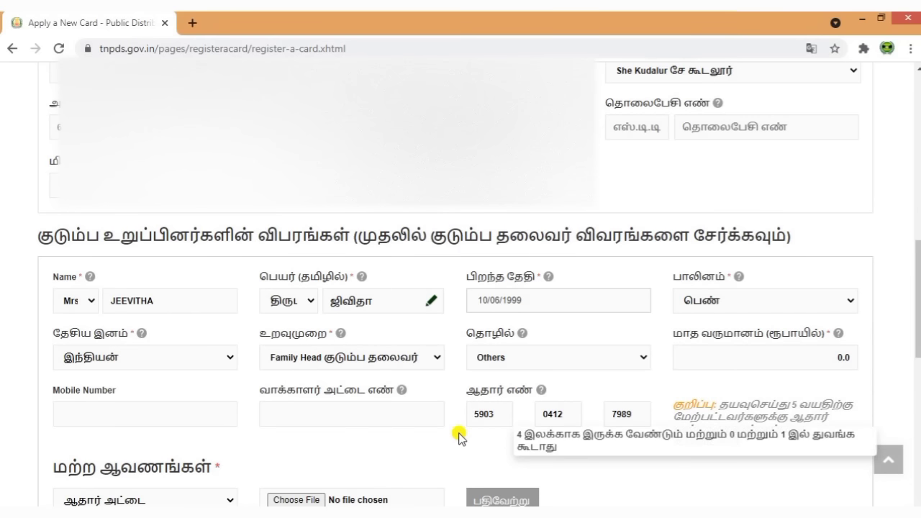
# - Save the family head's member details to the family members list
pyautogui.scroll(-2, 462, 434)
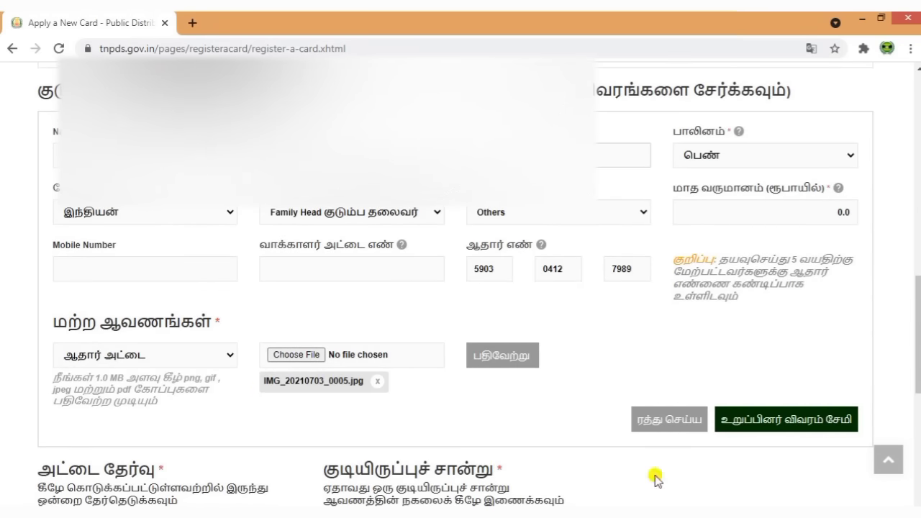
pyautogui.click(788, 424)
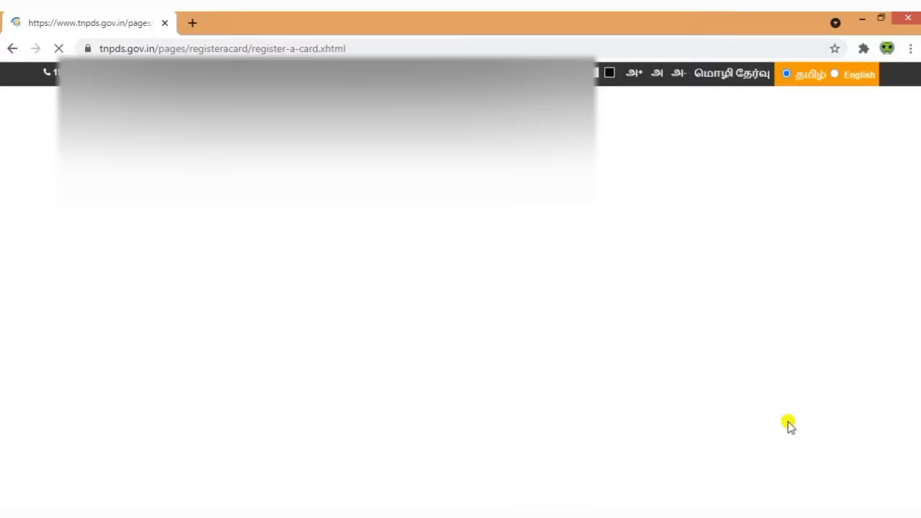
pyautogui.scroll(-2, 639, 402)
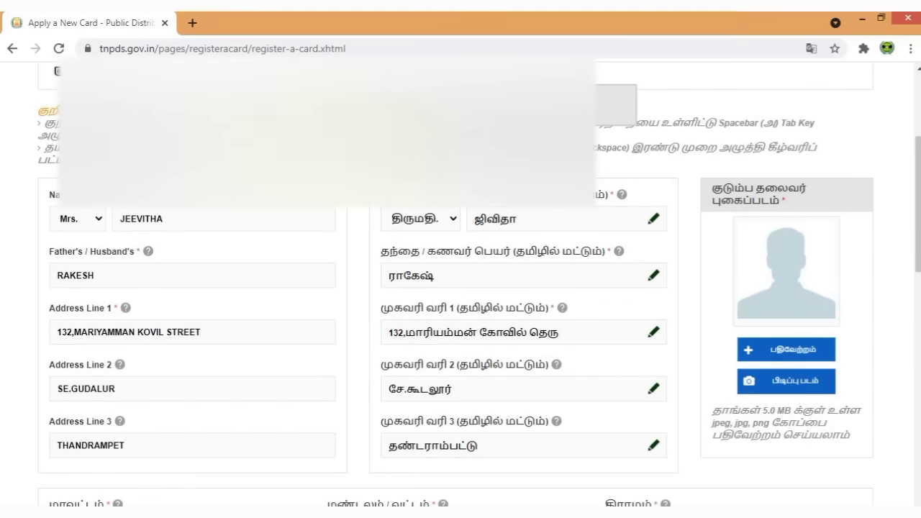
pyautogui.scroll(-6, 602, 364)
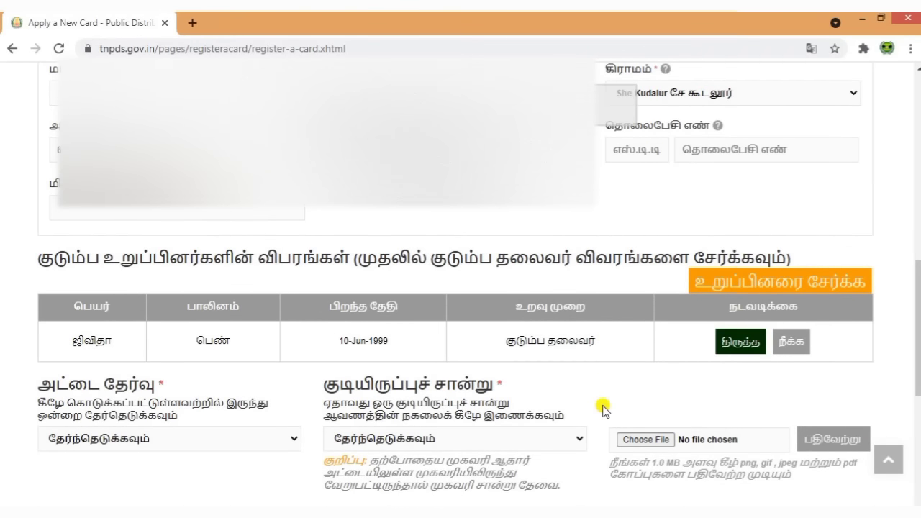
# - Add another family member titled Mr. and type his name in English
pyautogui.click(745, 283)
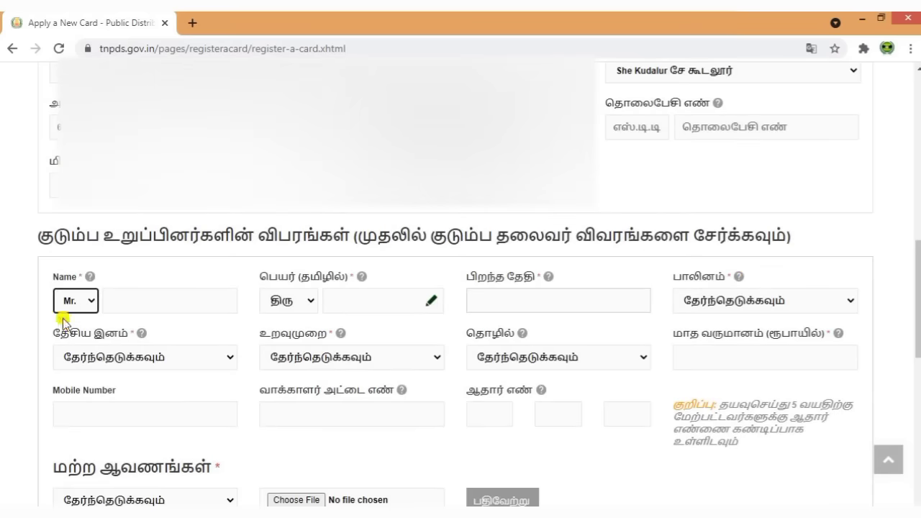
pyautogui.click(86, 302)
pyautogui.click(85, 302)
pyautogui.click(119, 300)
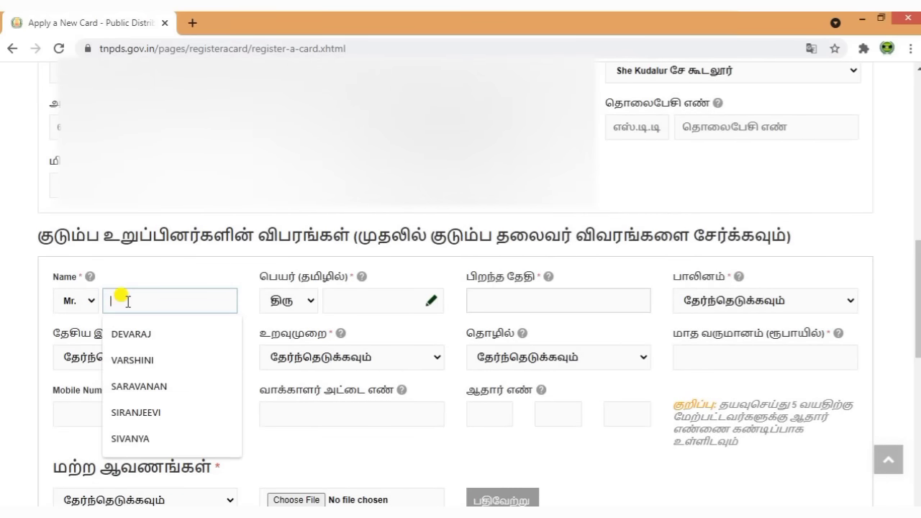
pyautogui.write('Ra')
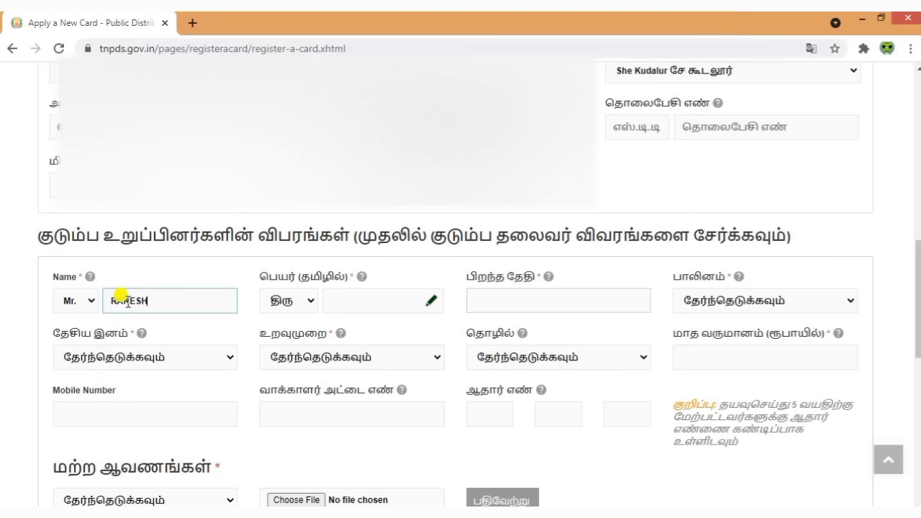
# - Enter the member's Tamil name using the Tamil Key Board popup
pyautogui.click(429, 301)
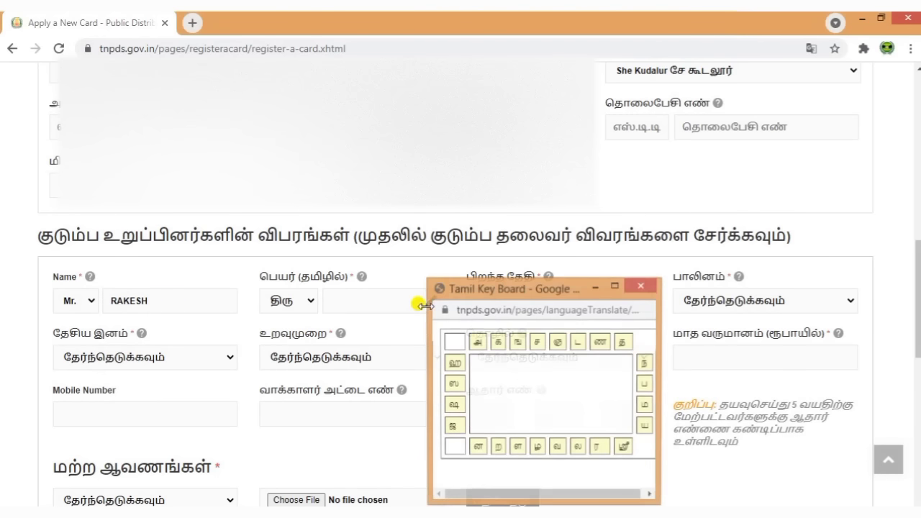
pyautogui.moveTo(558, 281); pyautogui.dragTo(546, 236)
pyautogui.click(588, 419)
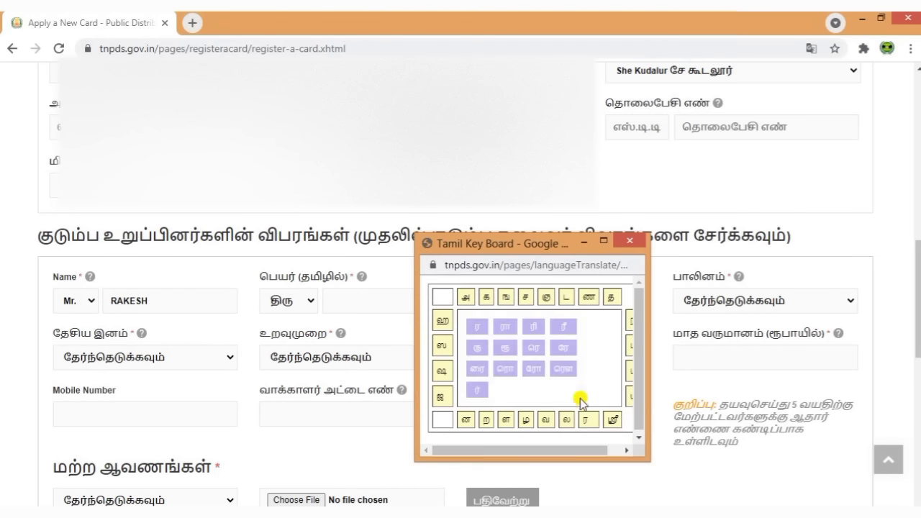
pyautogui.click(505, 328)
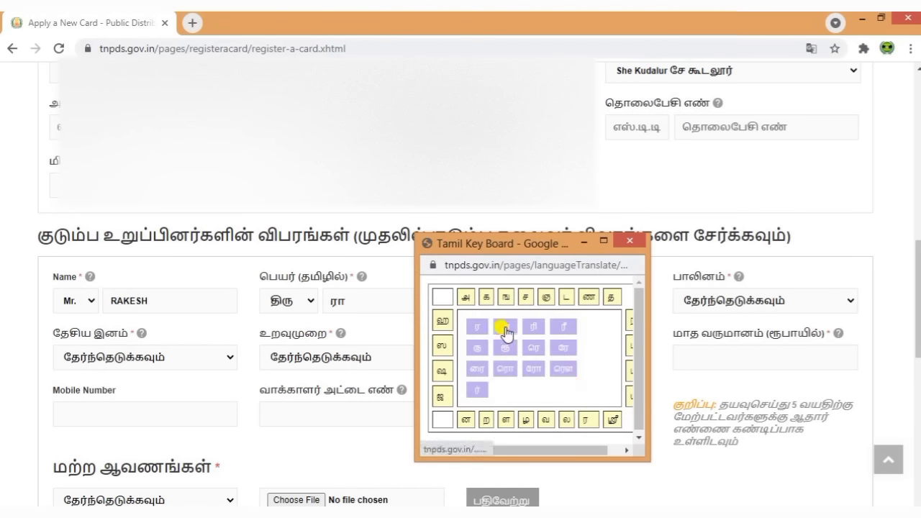
pyautogui.click(486, 296)
pyautogui.click(569, 348)
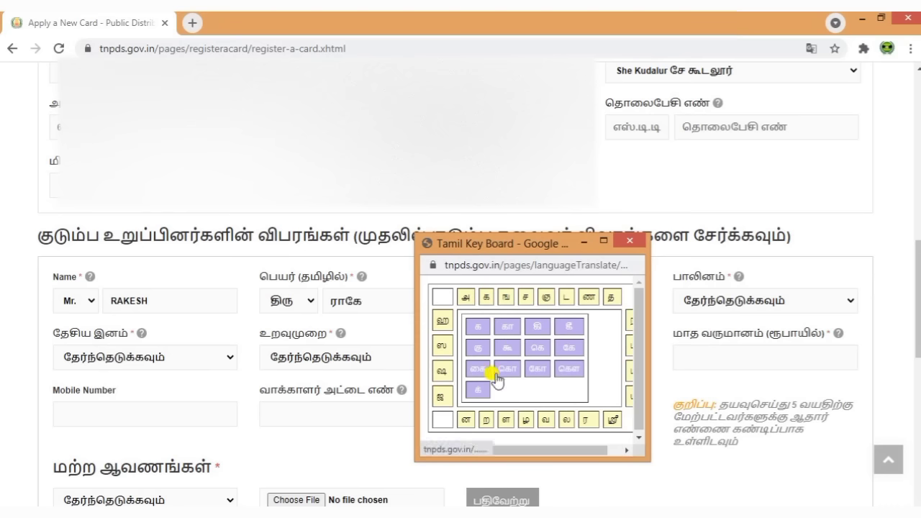
pyautogui.click(443, 371)
pyautogui.click(478, 389)
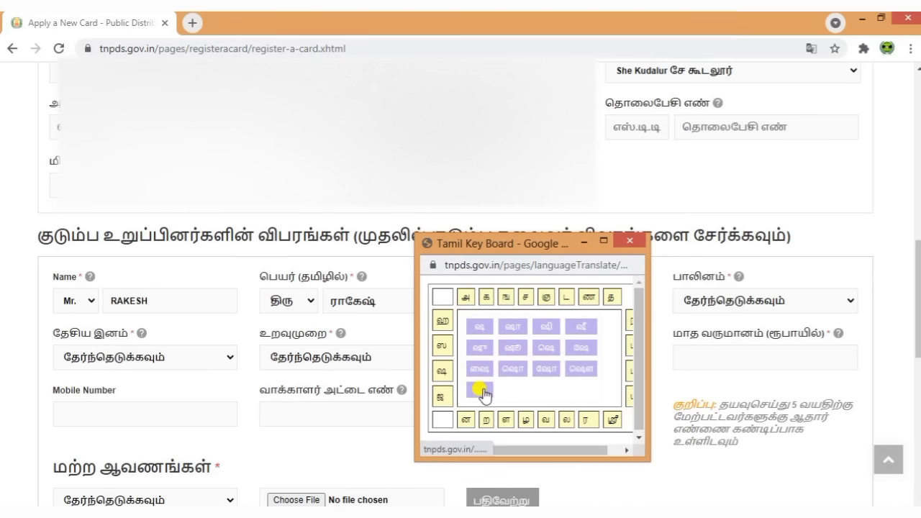
pyautogui.click(631, 241)
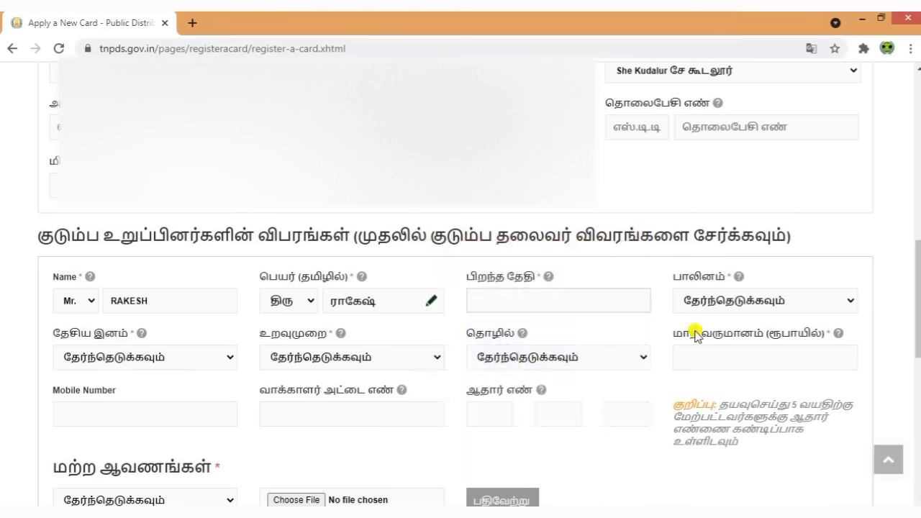
pyautogui.click(525, 299)
pyautogui.click(581, 328)
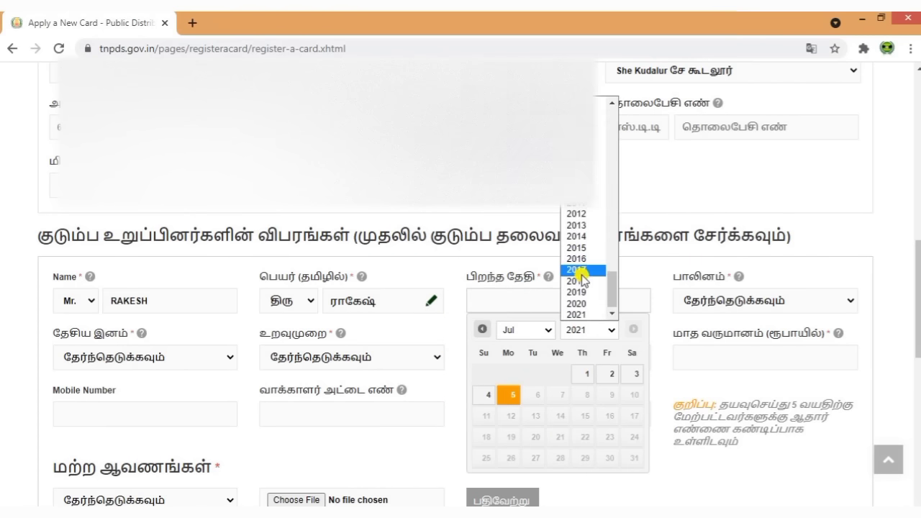
pyautogui.scroll(5, 581, 273)
pyautogui.scroll(-2, 582, 259)
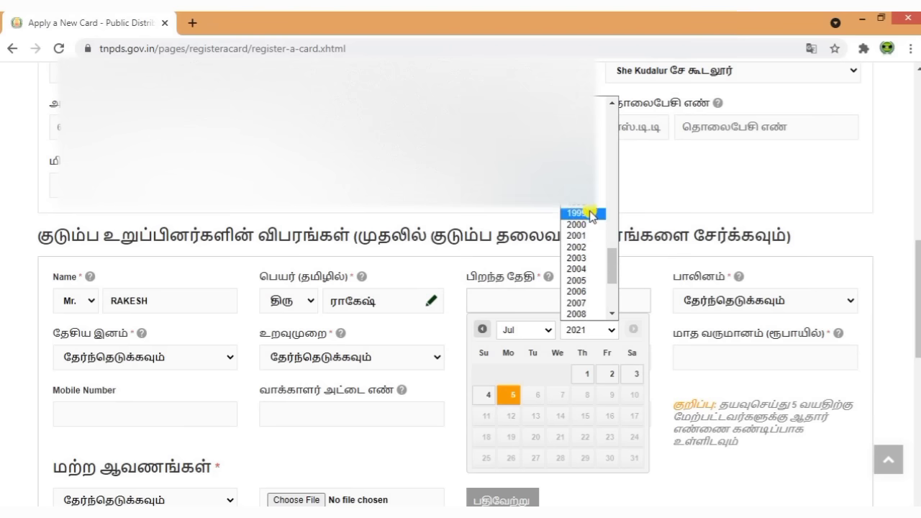
pyautogui.click(583, 146)
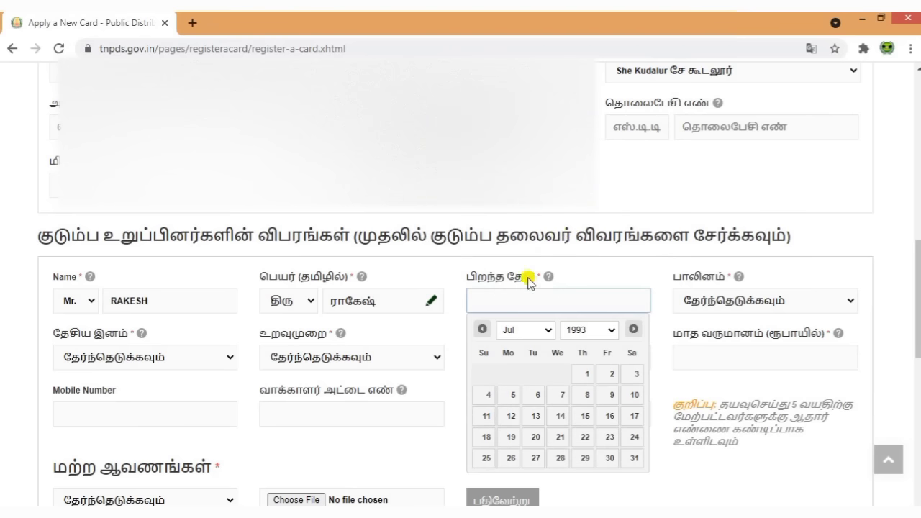
pyautogui.click(514, 329)
pyautogui.click(526, 386)
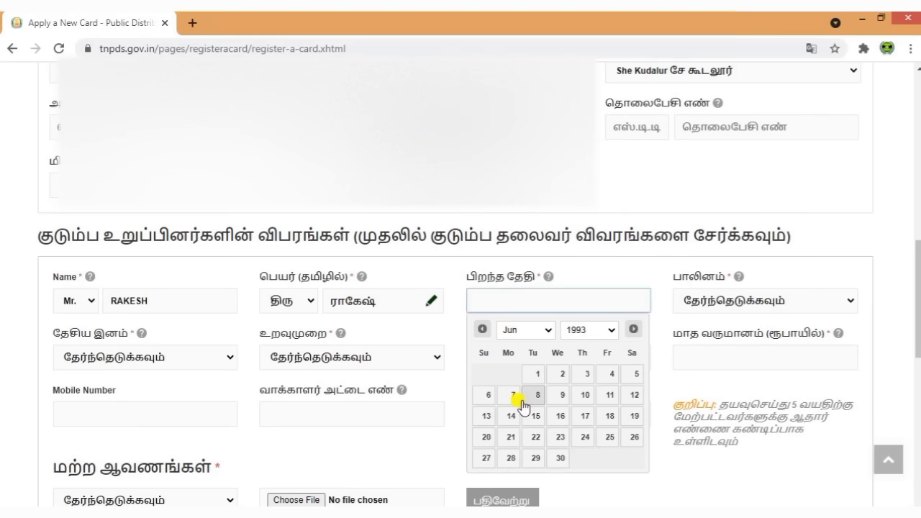
pyautogui.click(633, 396)
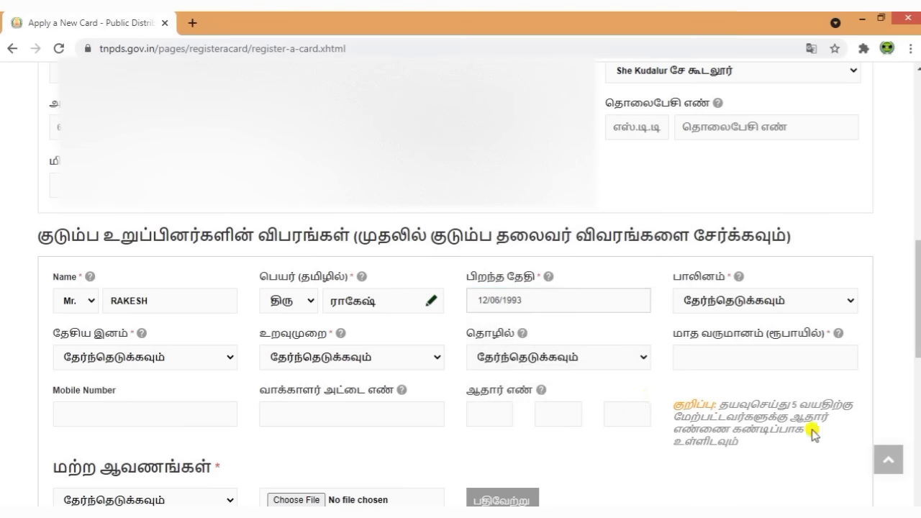
# - Set gender to ஆண் and nationality to இந்தியன்
pyautogui.click(737, 302)
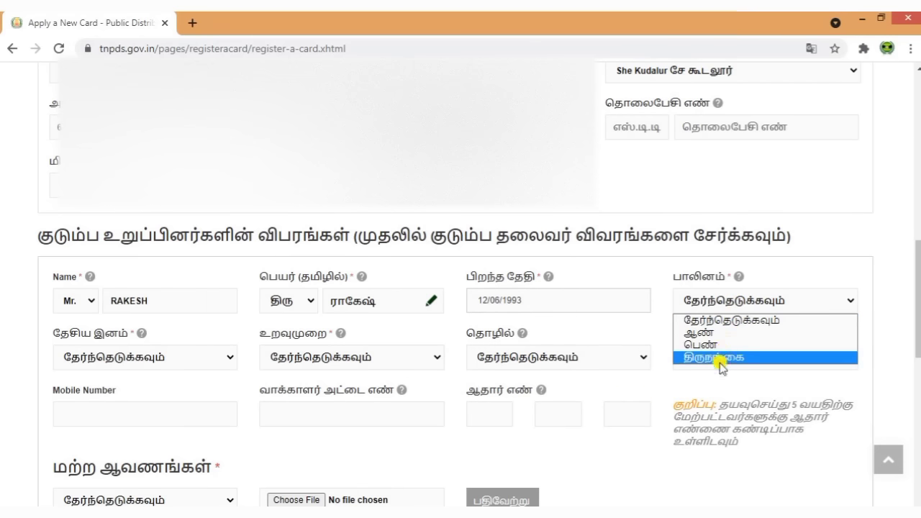
pyautogui.click(716, 334)
pyautogui.scroll(-1, 246, 400)
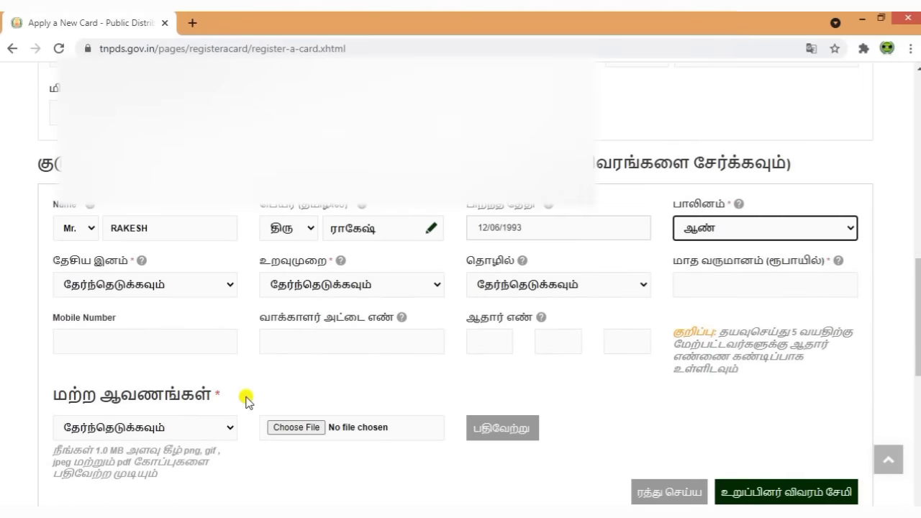
pyautogui.click(144, 288)
pyautogui.click(137, 317)
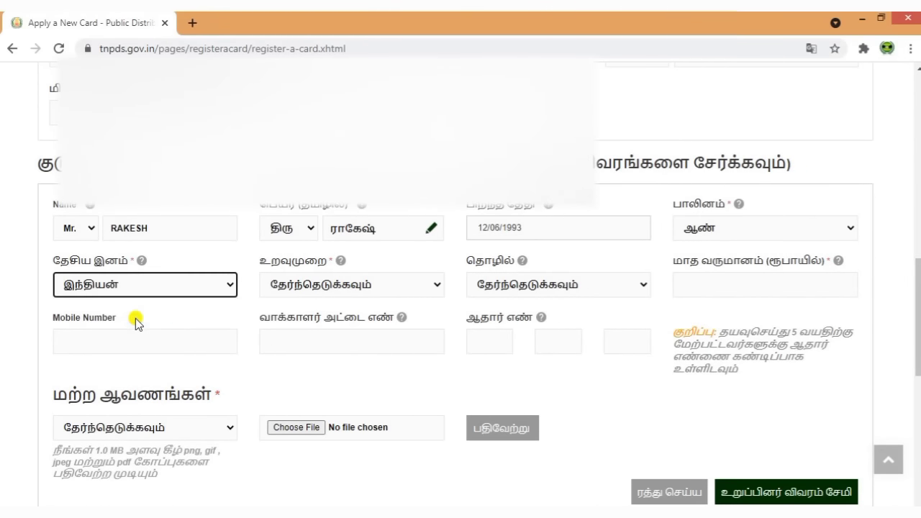
pyautogui.click(313, 286)
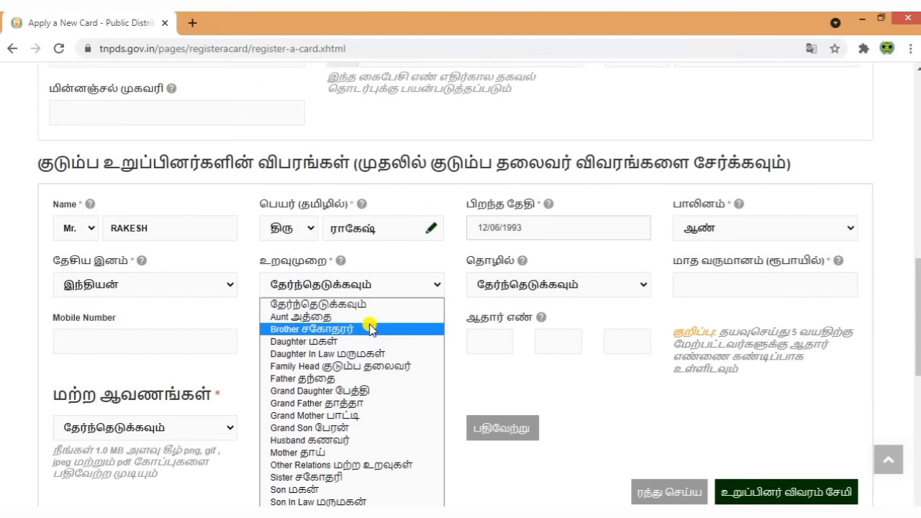
# - Set relationship to Husband கணவர், occupation to Others and monthly income to 10000
pyautogui.click(350, 443)
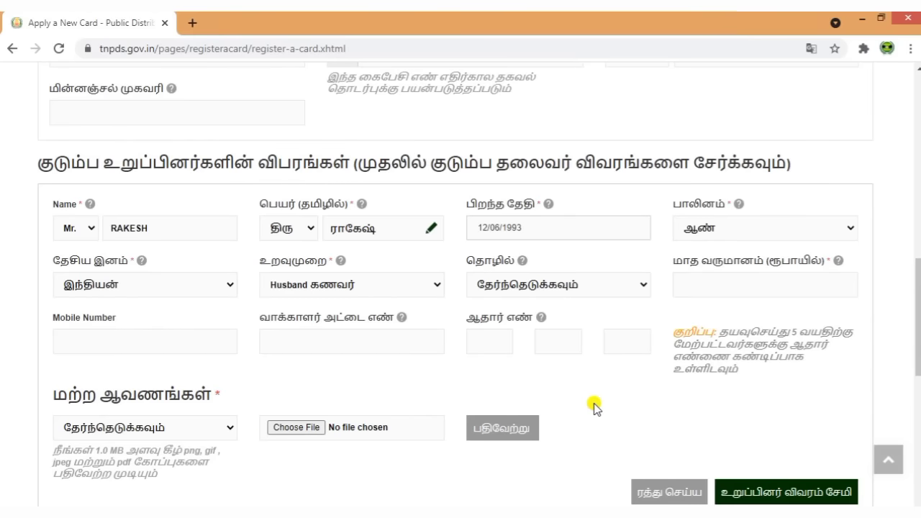
pyautogui.click(569, 287)
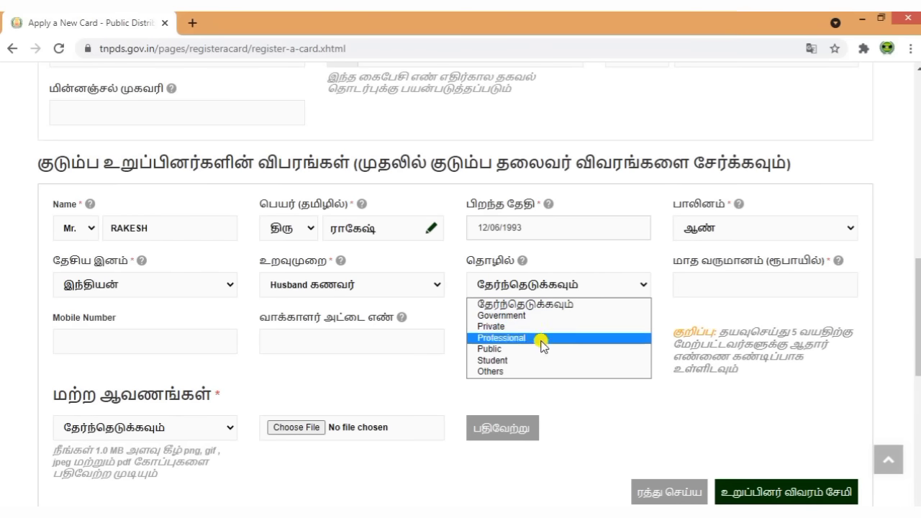
pyautogui.click(528, 371)
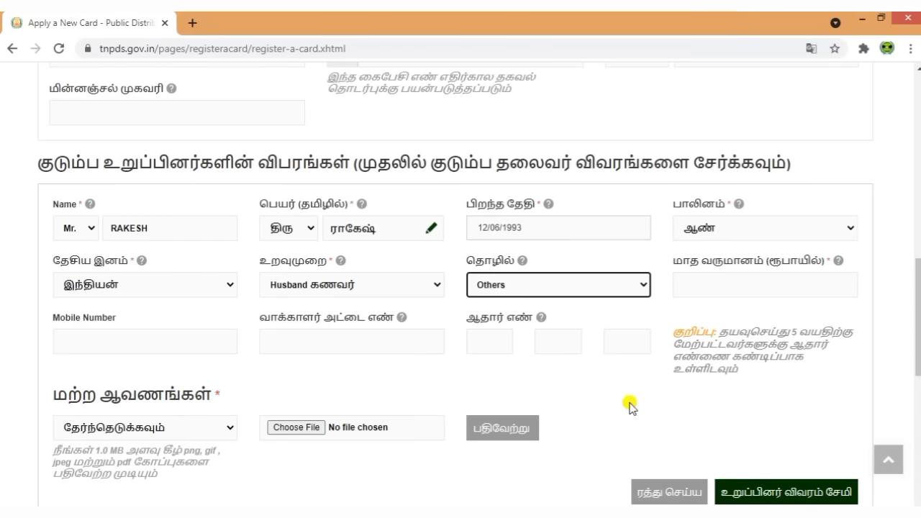
pyautogui.click(736, 285)
pyautogui.write('10000')
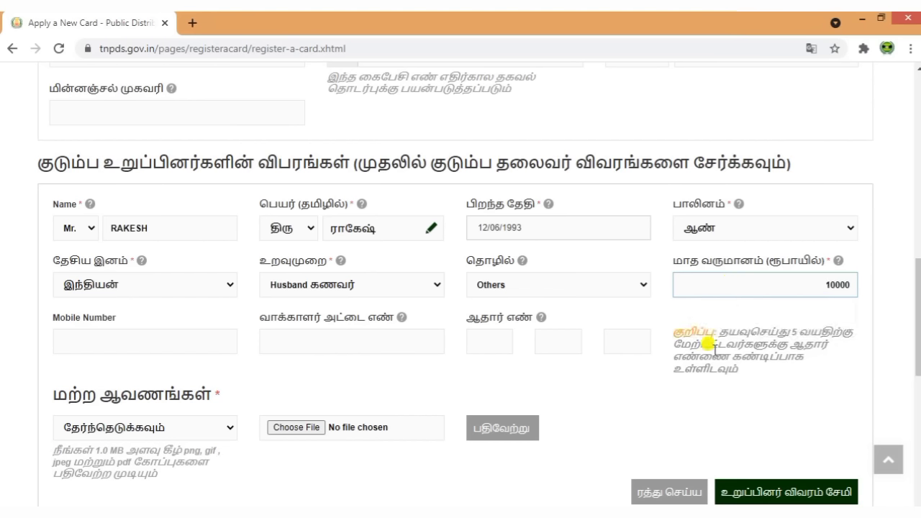
pyautogui.click(651, 413)
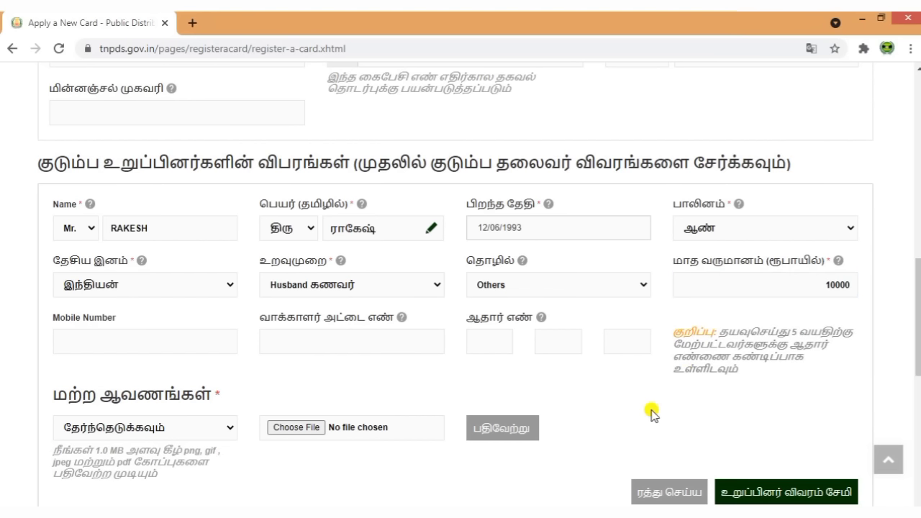
# - Fill in the member's Aadhaar number across the three Aadhaar boxes
pyautogui.moveTo(365, 346)
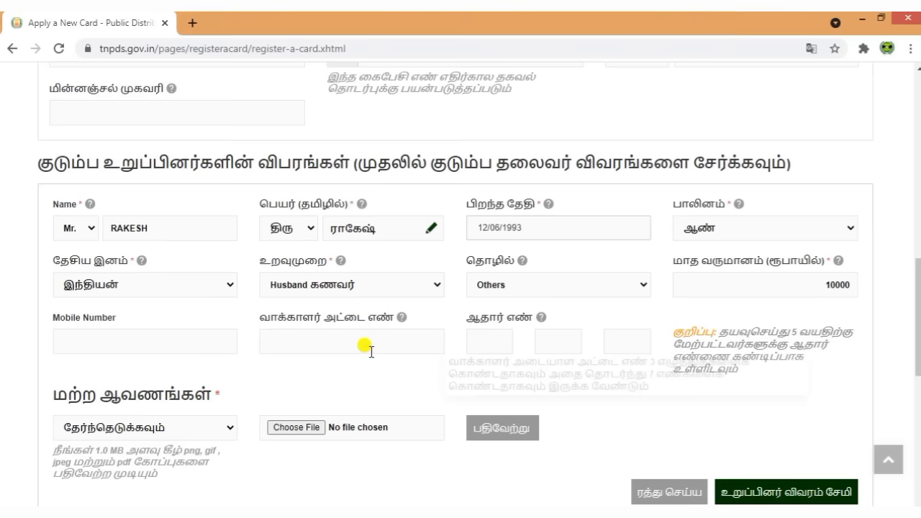
pyautogui.click(496, 339)
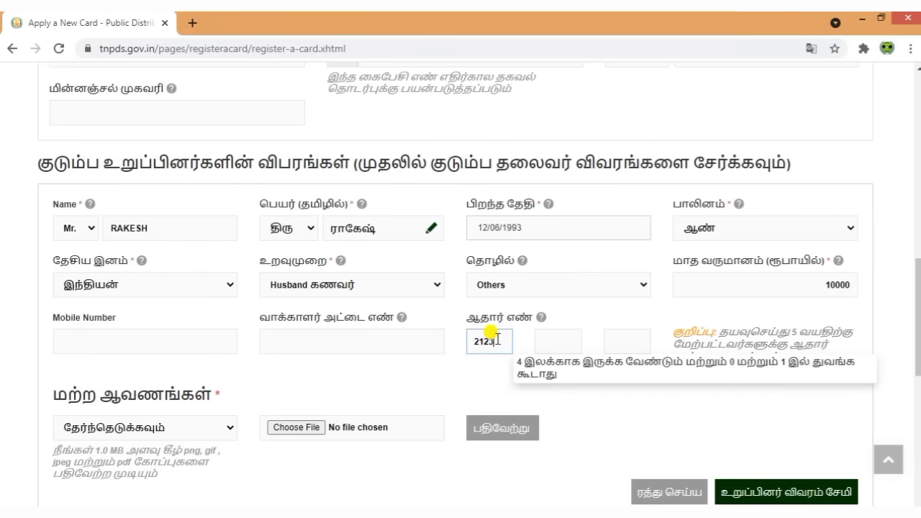
pyautogui.click(544, 341)
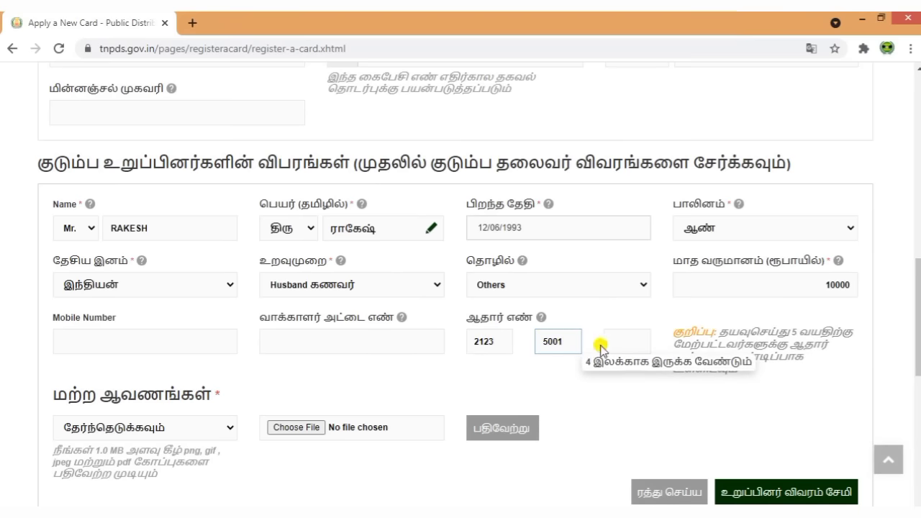
pyautogui.click(608, 343)
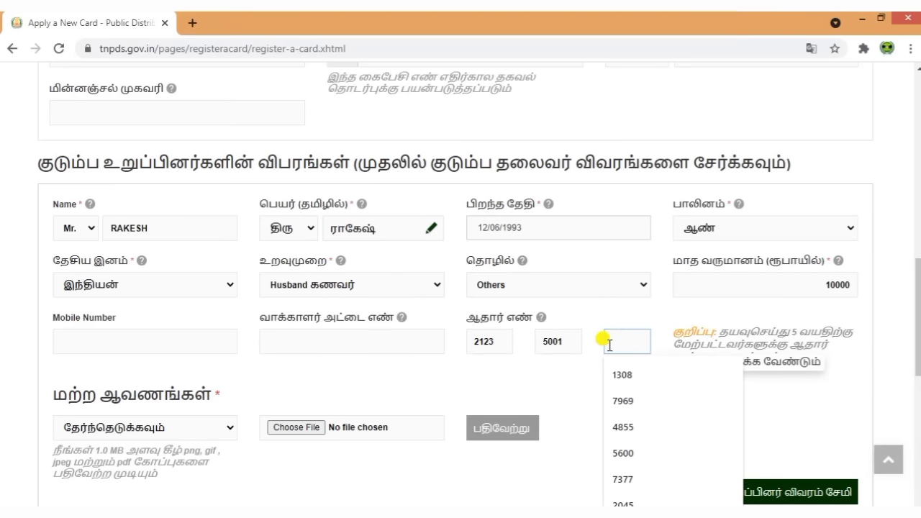
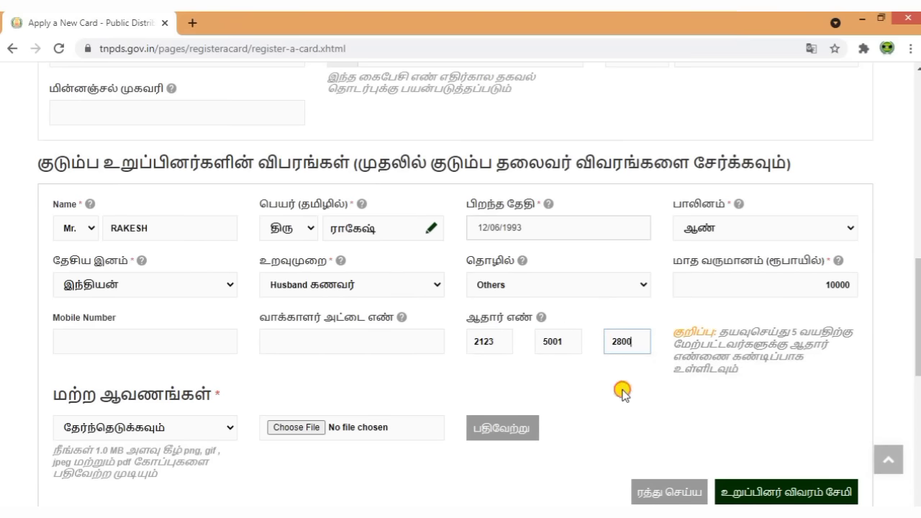
pyautogui.click(622, 391)
pyautogui.scroll(-2, 622, 392)
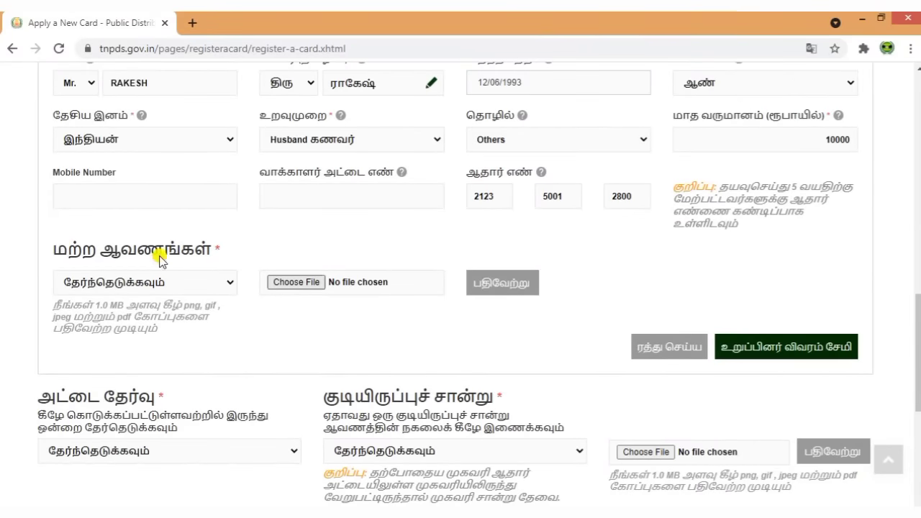
# - Choose ஆதார் அட்டை as the document type and upload download.jpg
pyautogui.moveTo(45, 248); pyautogui.dragTo(220, 246)
pyautogui.click(279, 246)
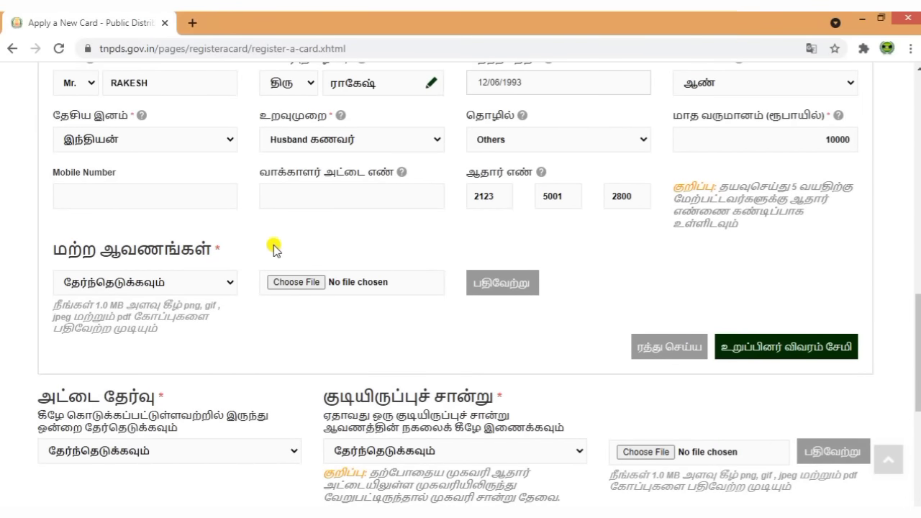
pyautogui.click(216, 279)
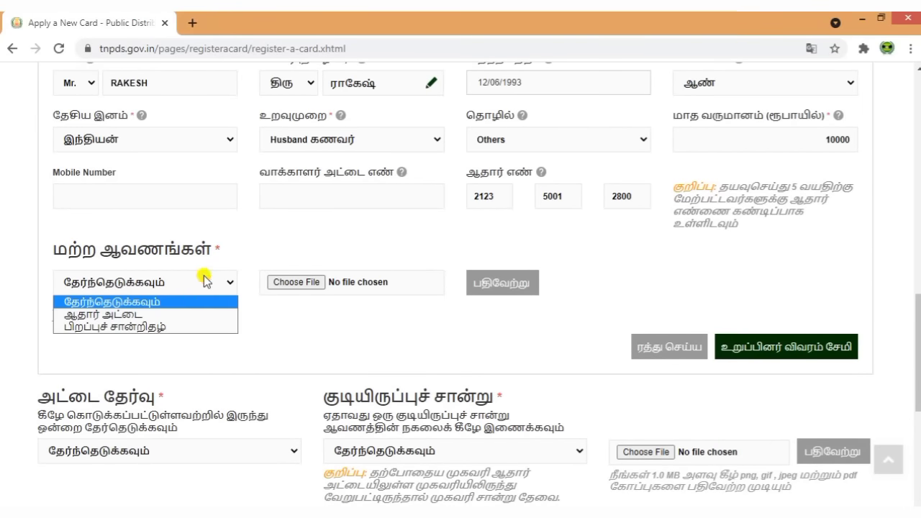
pyautogui.click(183, 314)
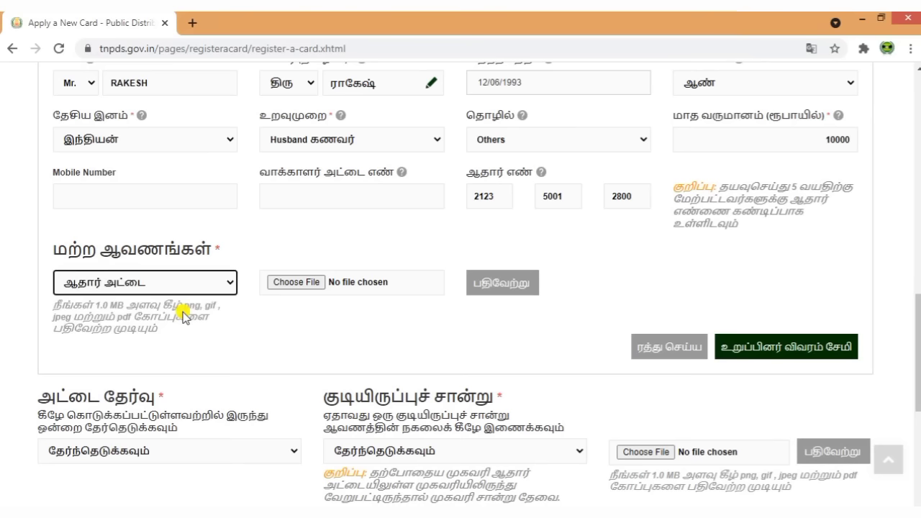
pyautogui.click(313, 282)
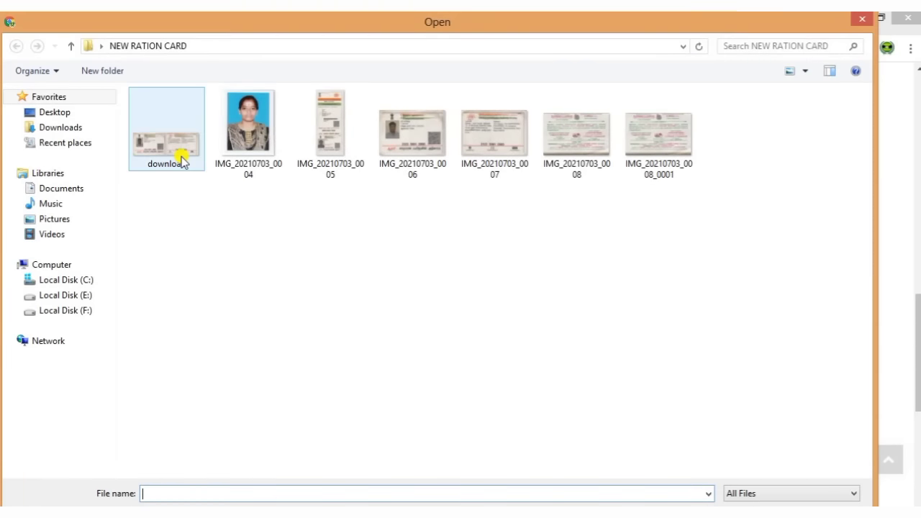
pyautogui.doubleClick(181, 152)
pyautogui.click(504, 284)
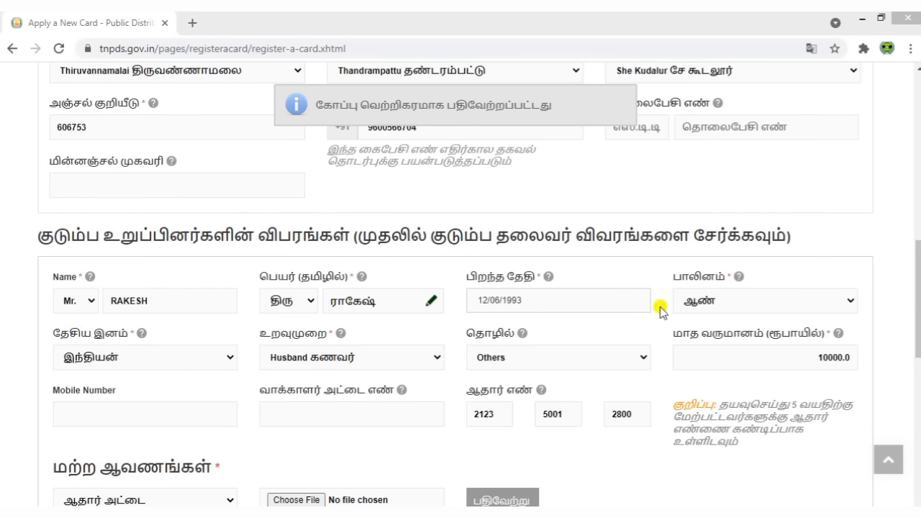
pyautogui.scroll(-2, 638, 469)
pyautogui.scroll(-2, 638, 469)
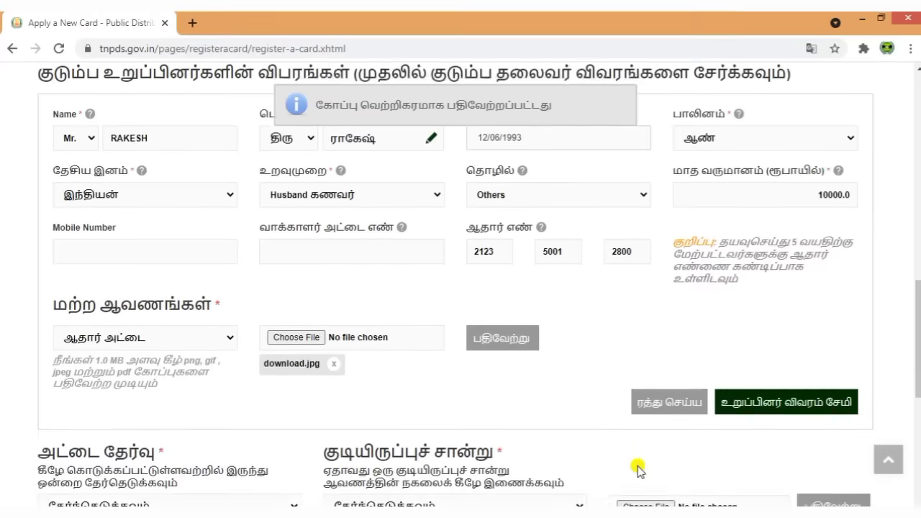
# - Save the husband's details and check his row in the family members table
pyautogui.click(791, 348)
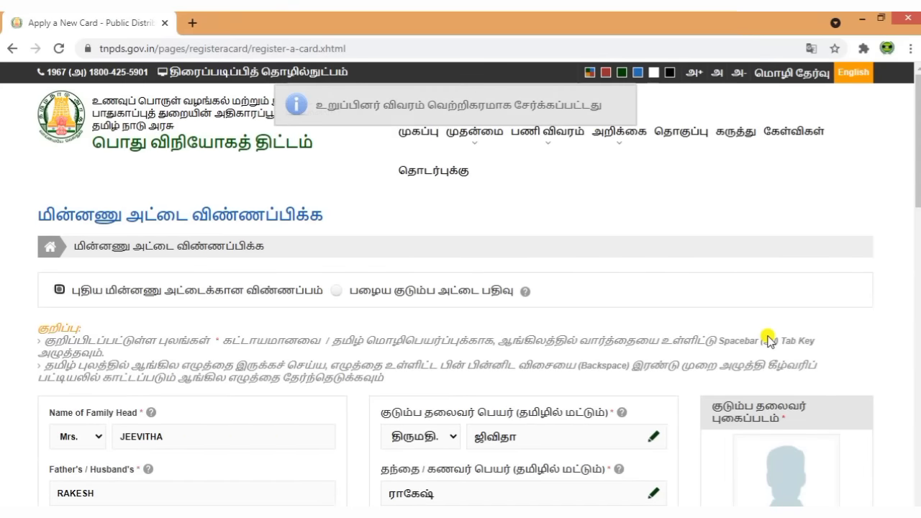
pyautogui.scroll(-1, 639, 358)
pyautogui.scroll(-10, 638, 355)
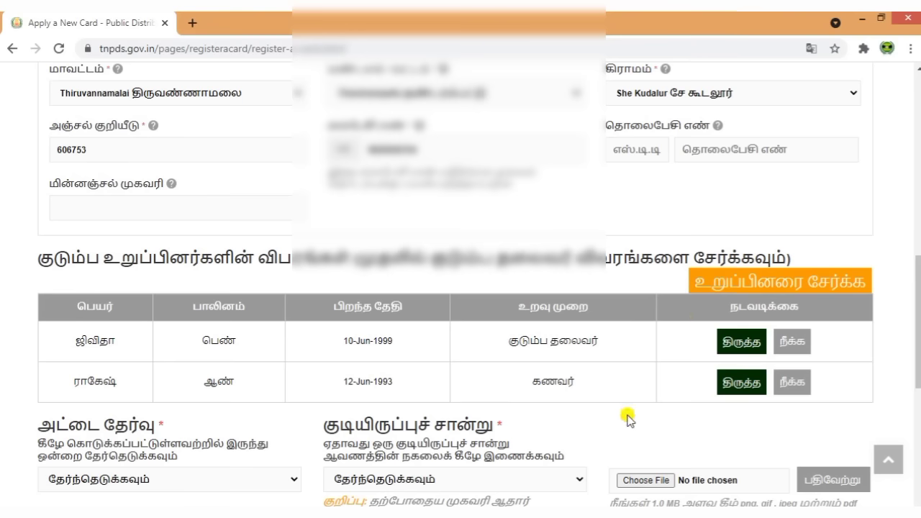
pyautogui.scroll(6, 628, 419)
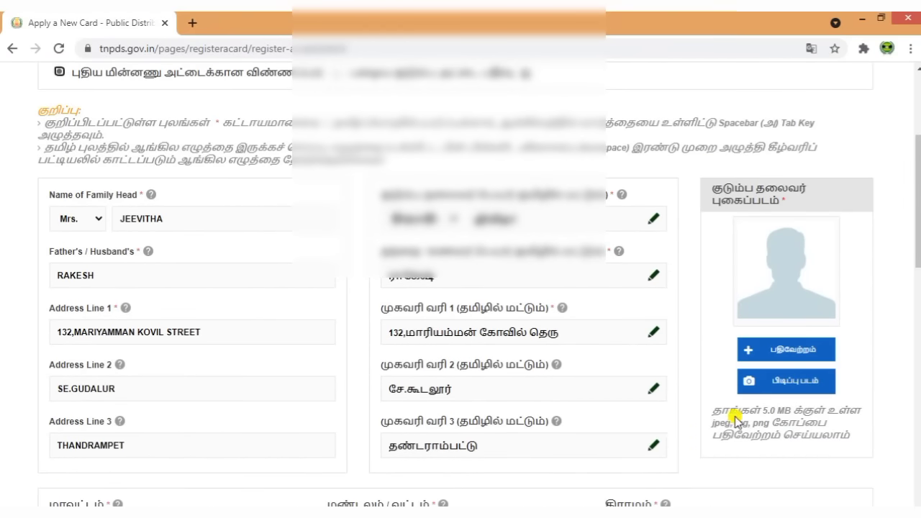
# - Upload the woman's portrait image as the family head's photograph
pyautogui.click(800, 353)
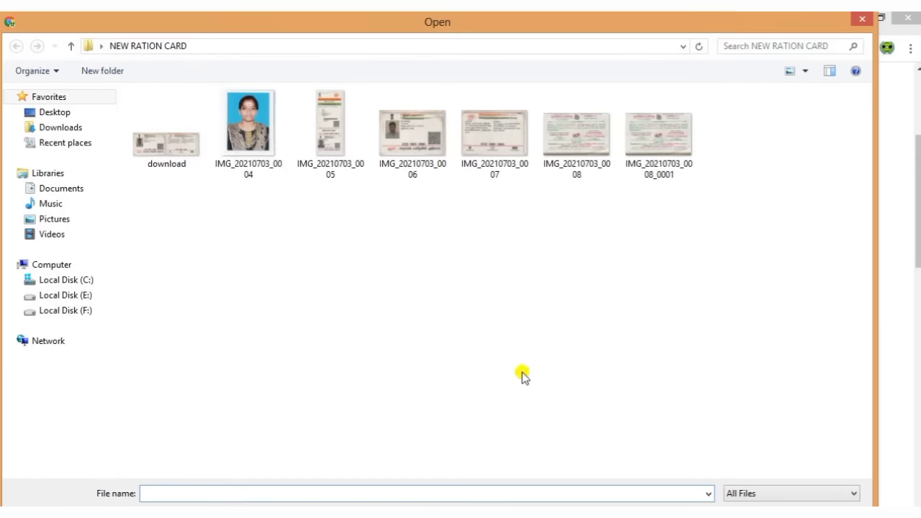
pyautogui.doubleClick(247, 144)
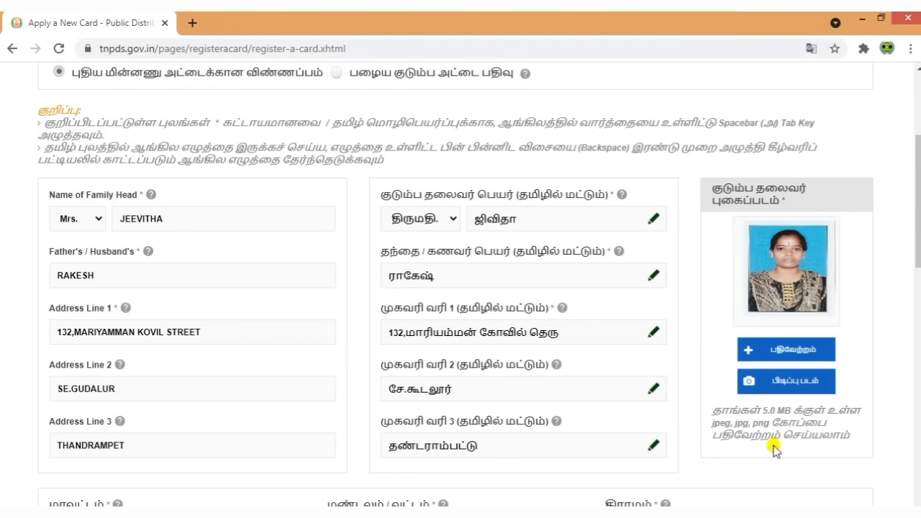
pyautogui.scroll(-10, 774, 446)
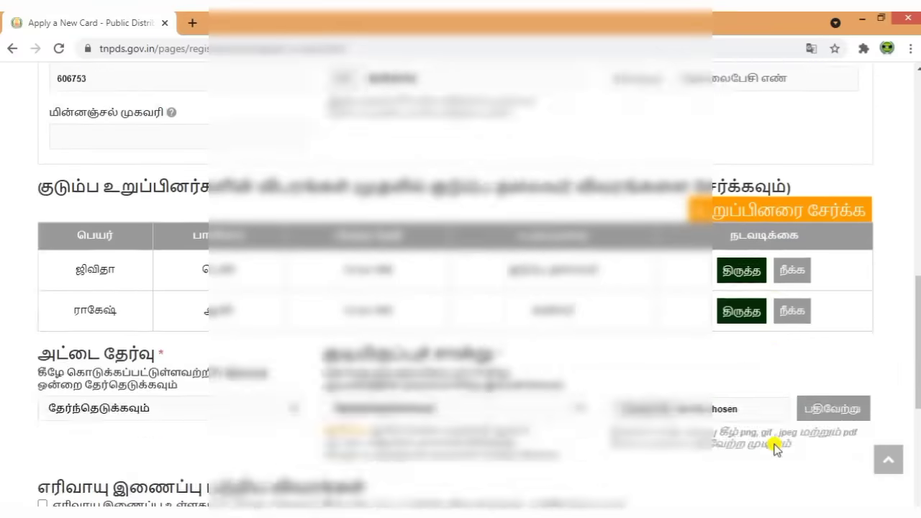
pyautogui.scroll(-2, 774, 444)
pyautogui.scroll(2, 775, 445)
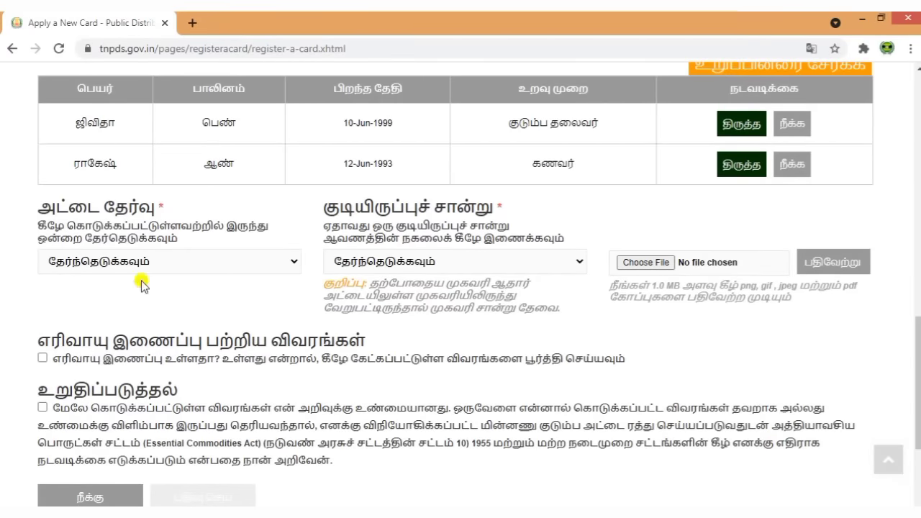
pyautogui.moveTo(37, 220); pyautogui.dragTo(272, 210)
pyautogui.click(218, 264)
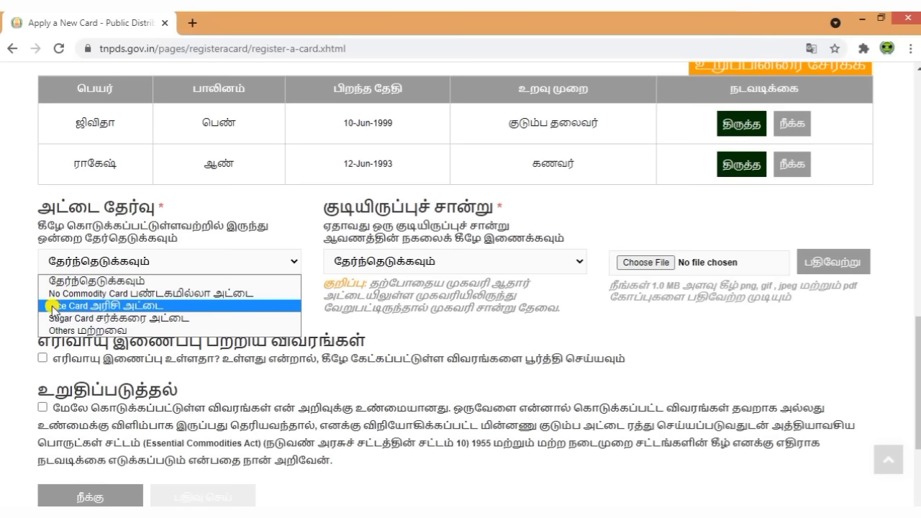
pyautogui.click(126, 306)
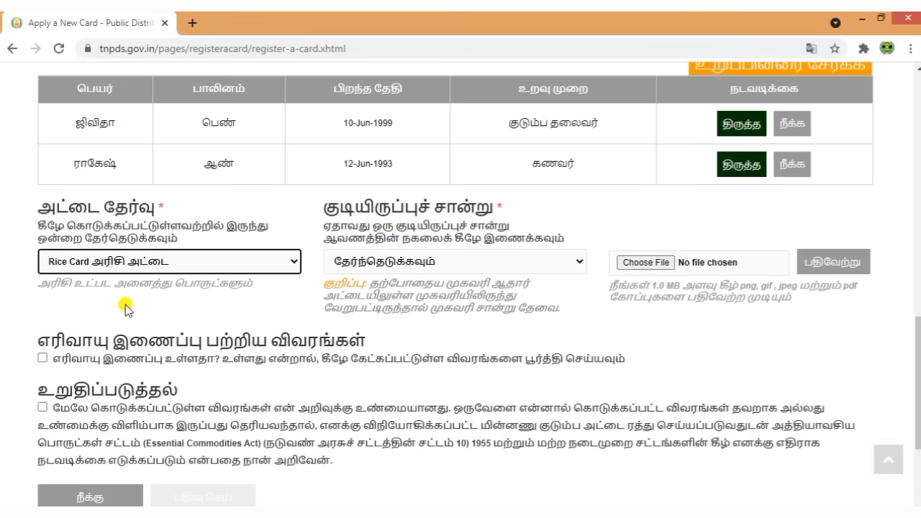
pyautogui.moveTo(322, 205); pyautogui.dragTo(513, 206)
pyautogui.click(569, 221)
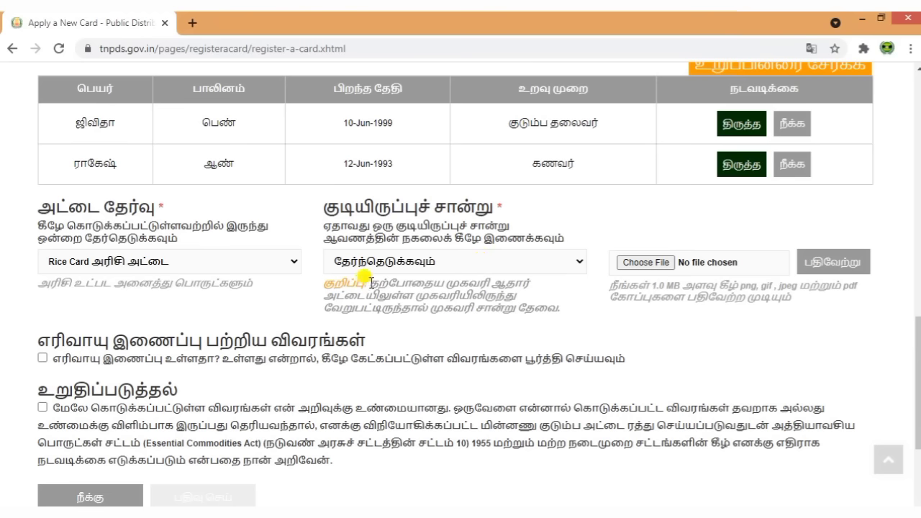
# - Select ஆதார் அட்டை in the குடியிருப்புச் சான்று residence proof dropdown
pyautogui.moveTo(368, 282); pyautogui.dragTo(524, 304)
pyautogui.click(563, 325)
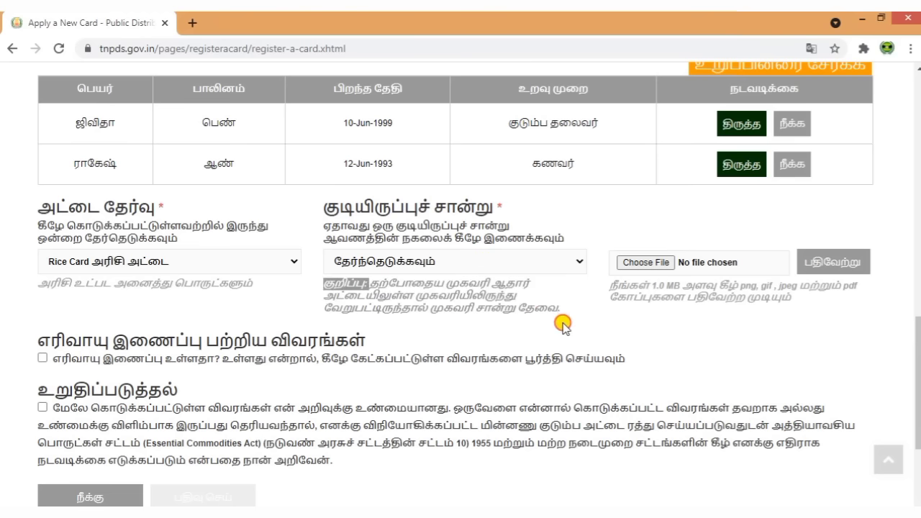
pyautogui.click(519, 313)
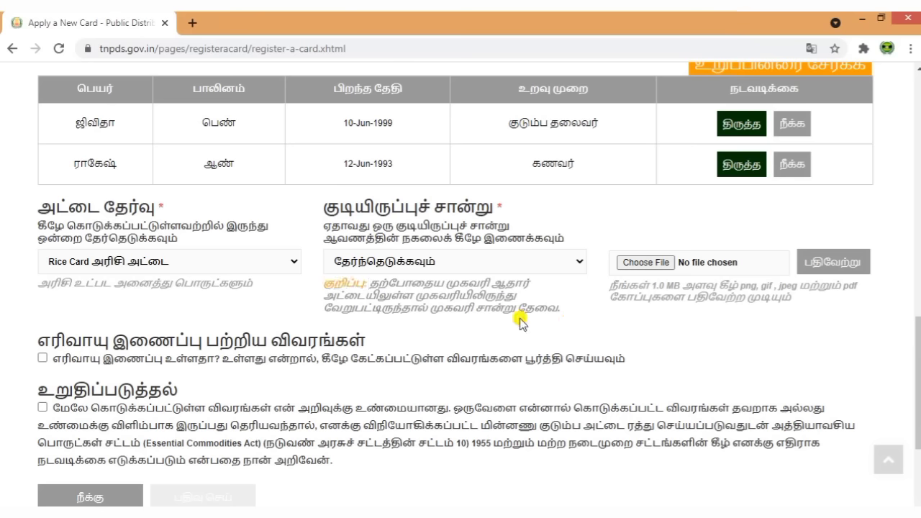
pyautogui.click(526, 263)
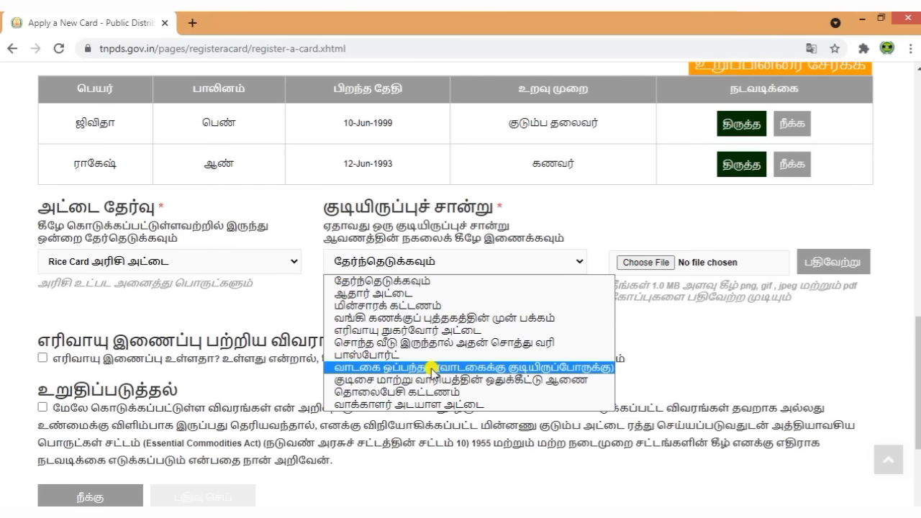
pyautogui.click(375, 292)
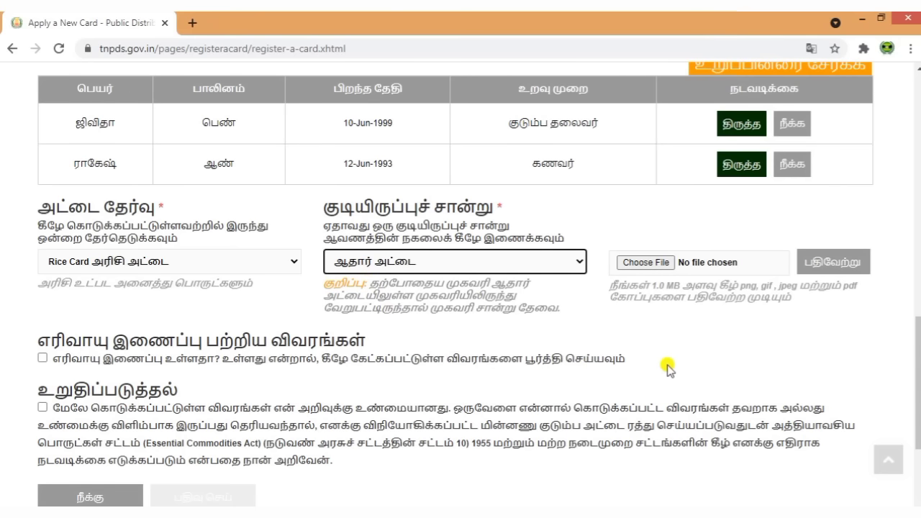
# - Attach and upload download.jpg as the residence proof file
pyautogui.click(642, 263)
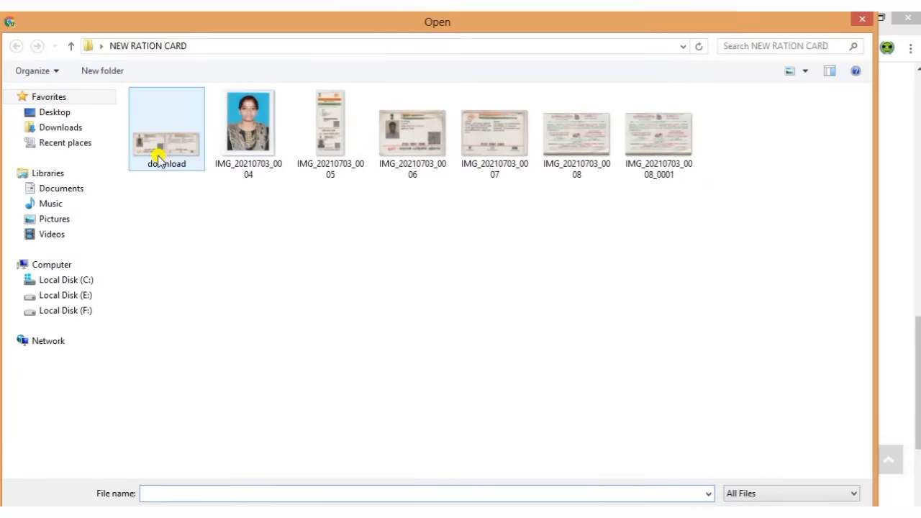
pyautogui.doubleClick(159, 157)
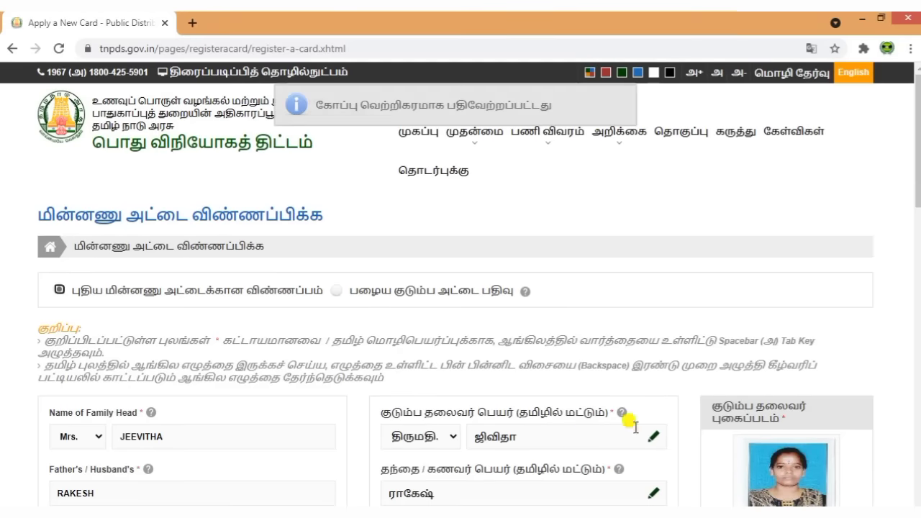
pyautogui.scroll(-6, 629, 381)
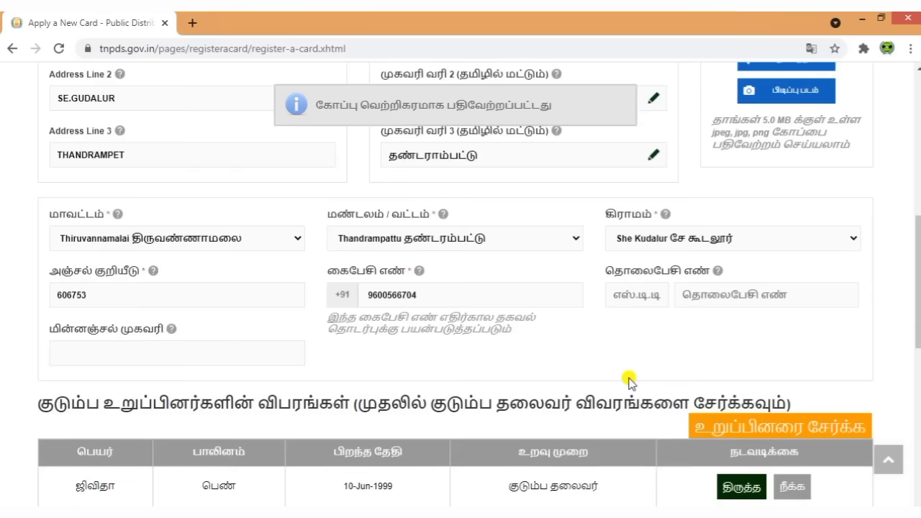
pyautogui.scroll(-5, 629, 382)
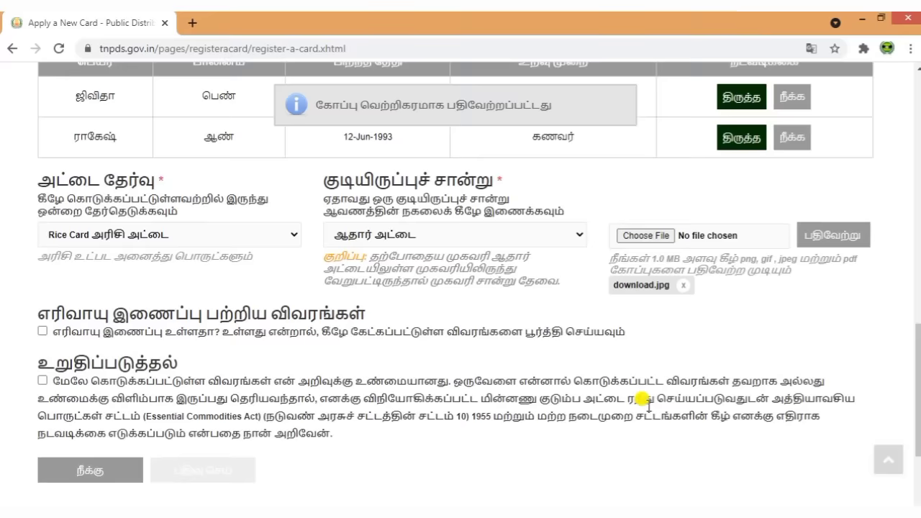
pyautogui.scroll(-1, 647, 407)
pyautogui.moveTo(39, 262); pyautogui.dragTo(398, 268)
pyautogui.click(407, 302)
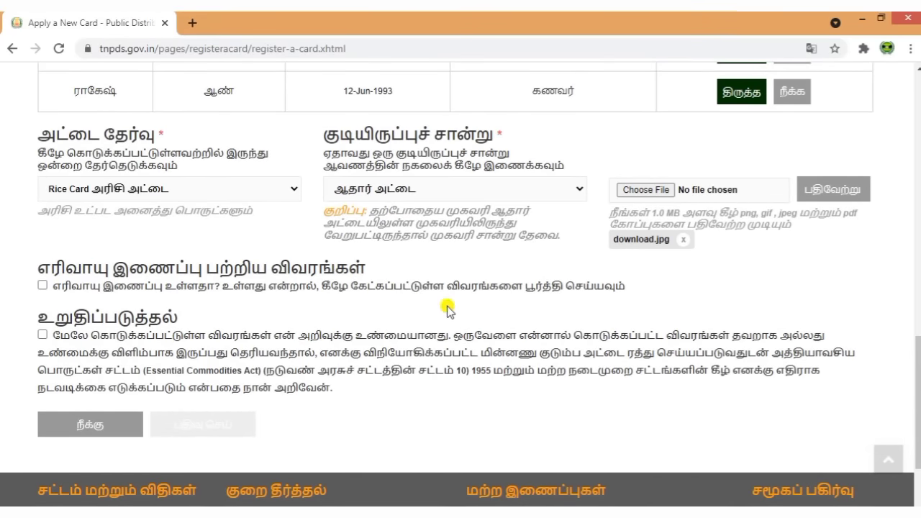
pyautogui.click(43, 285)
pyautogui.scroll(-1, 243, 360)
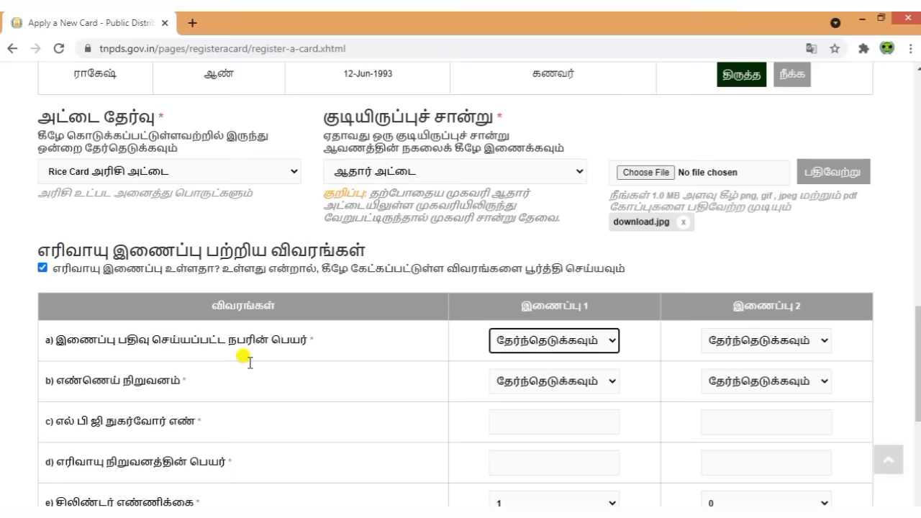
pyautogui.click(576, 291)
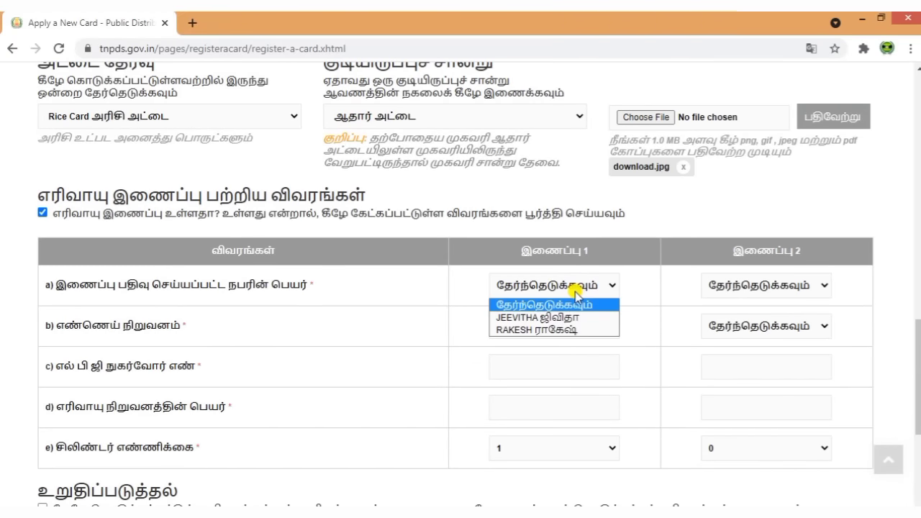
pyautogui.click(669, 292)
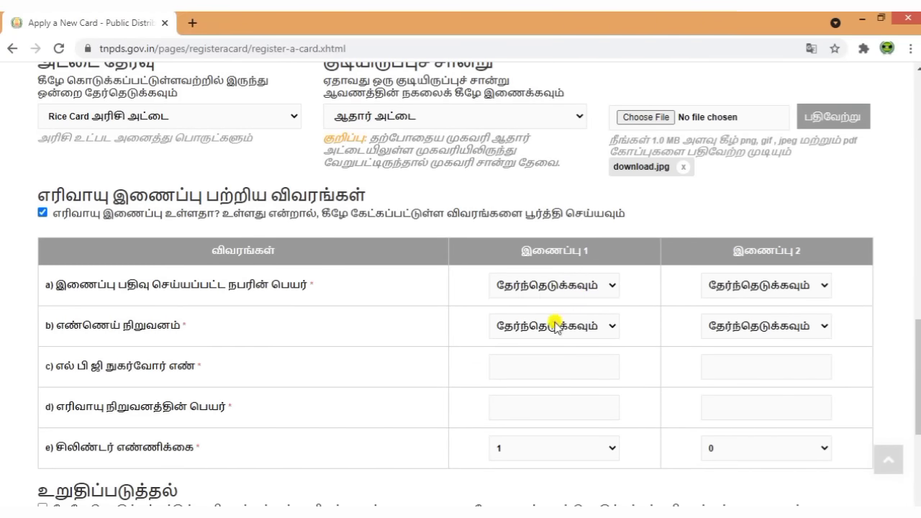
pyautogui.scroll(-1, 545, 354)
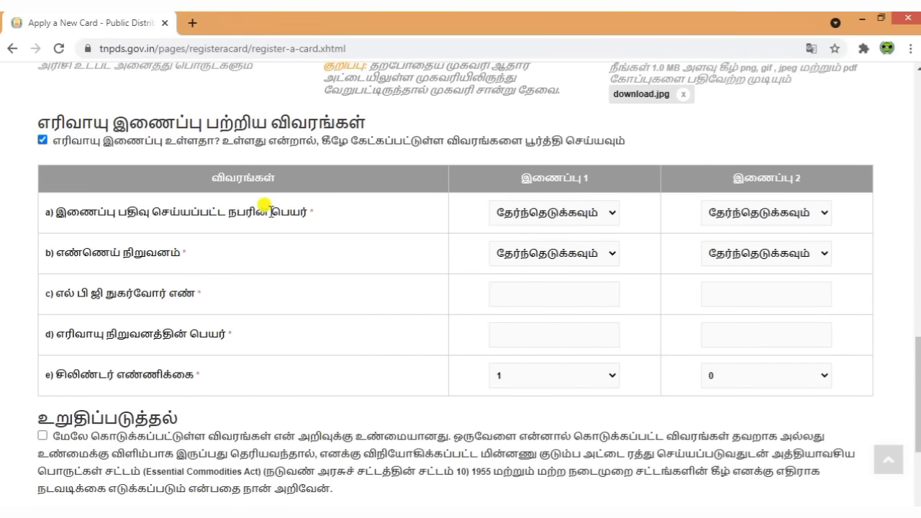
pyautogui.click(42, 142)
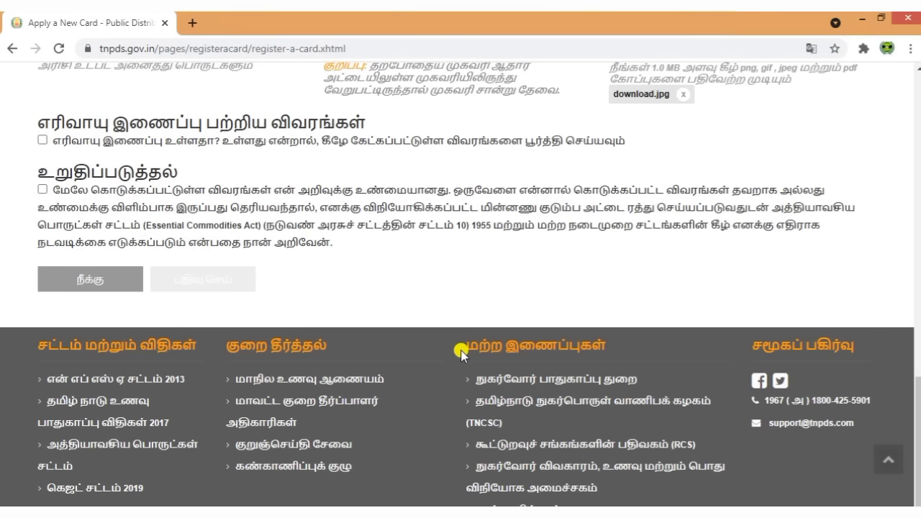
pyautogui.scroll(15, 466, 380)
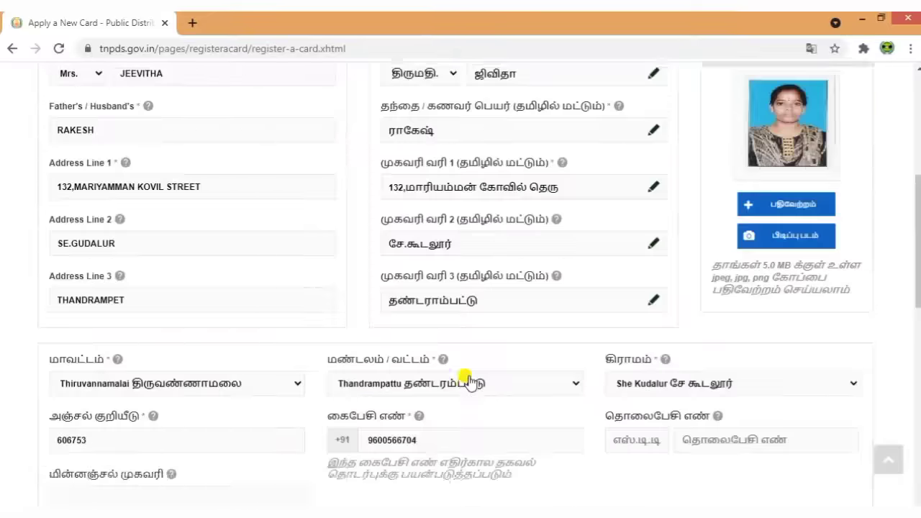
# - Accept the உறுதிப்படுத்தல் declaration, submit with பதிவு செய், and confirm with உறுதி செய்
pyautogui.scroll(-15, 469, 377)
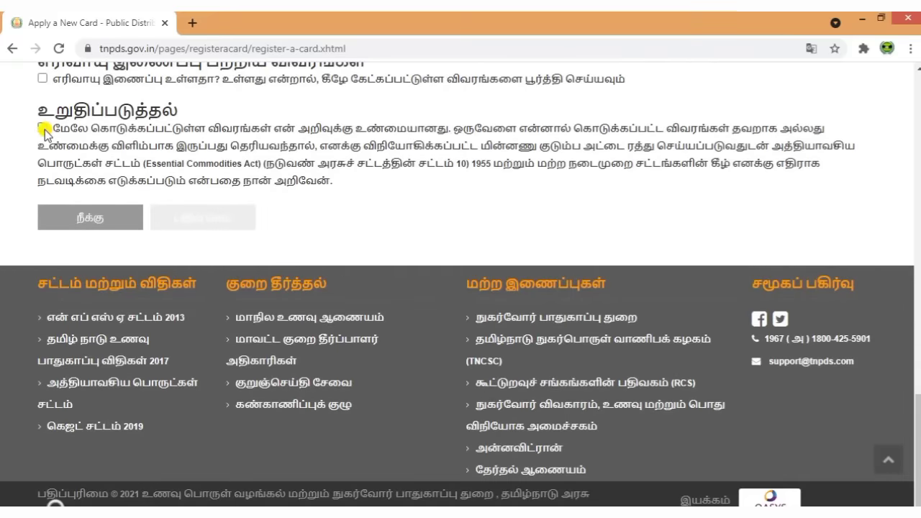
pyautogui.click(43, 129)
pyautogui.scroll(1, 359, 281)
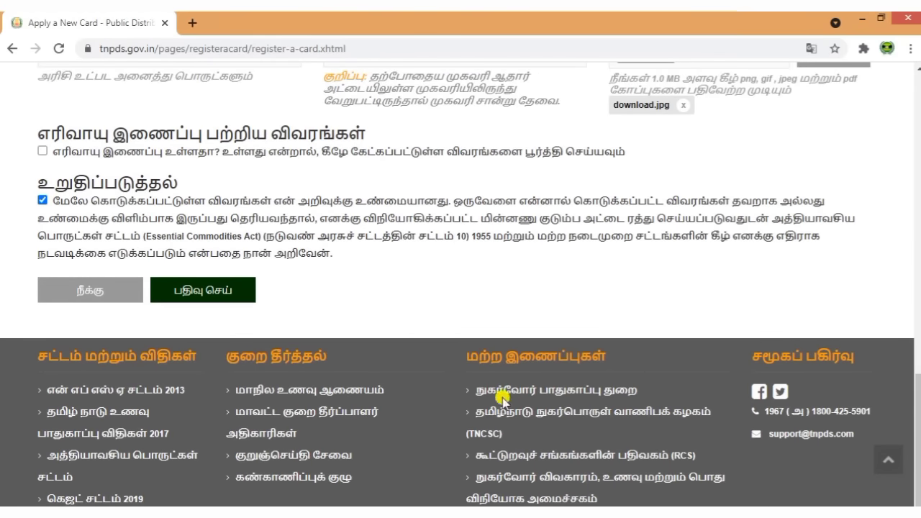
pyautogui.click(220, 291)
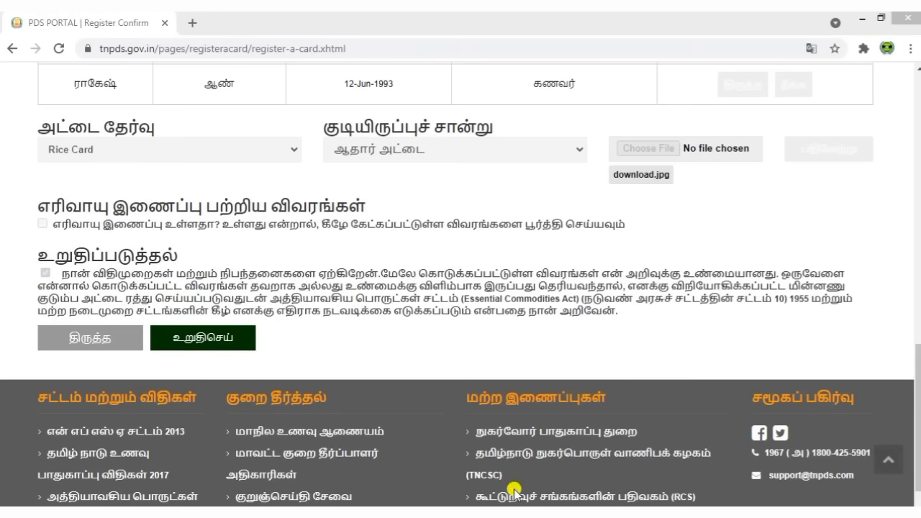
pyautogui.click(205, 344)
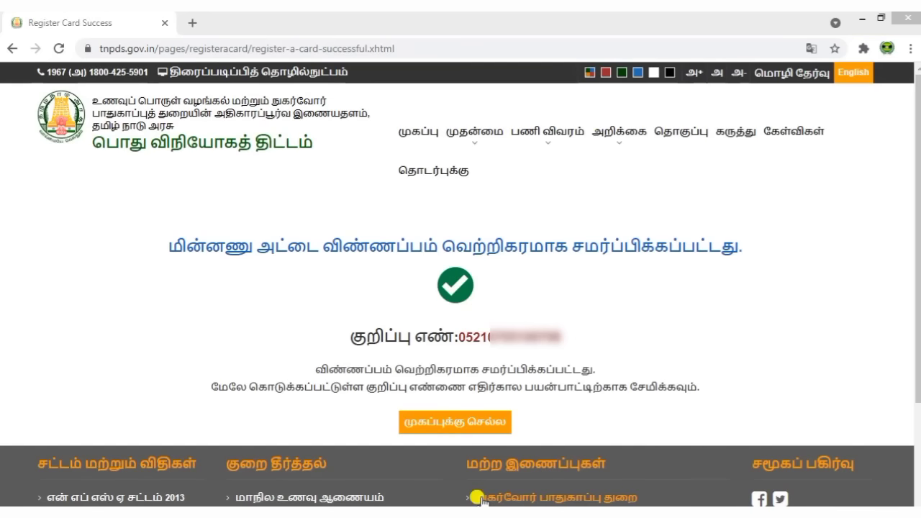
# - Copy the application reference number and return to the முகப்பு home page
pyautogui.moveTo(168, 248); pyautogui.dragTo(770, 246)
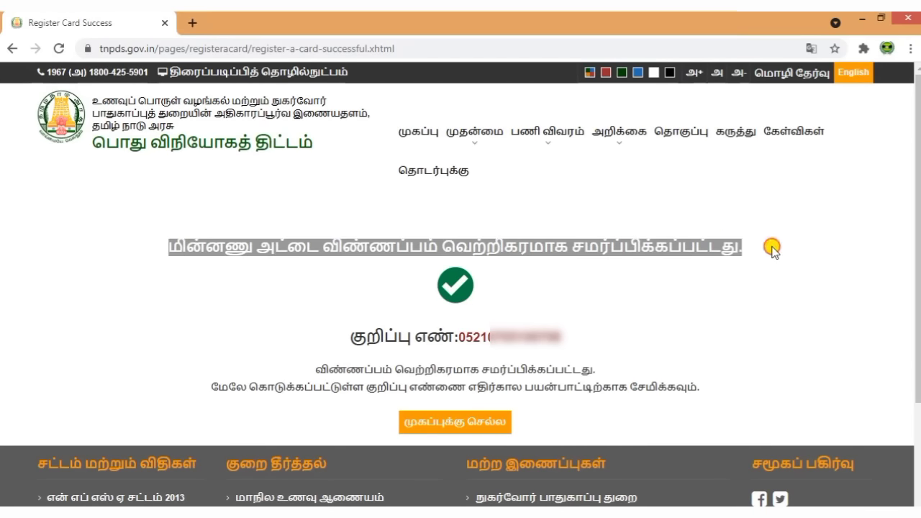
pyautogui.click(743, 289)
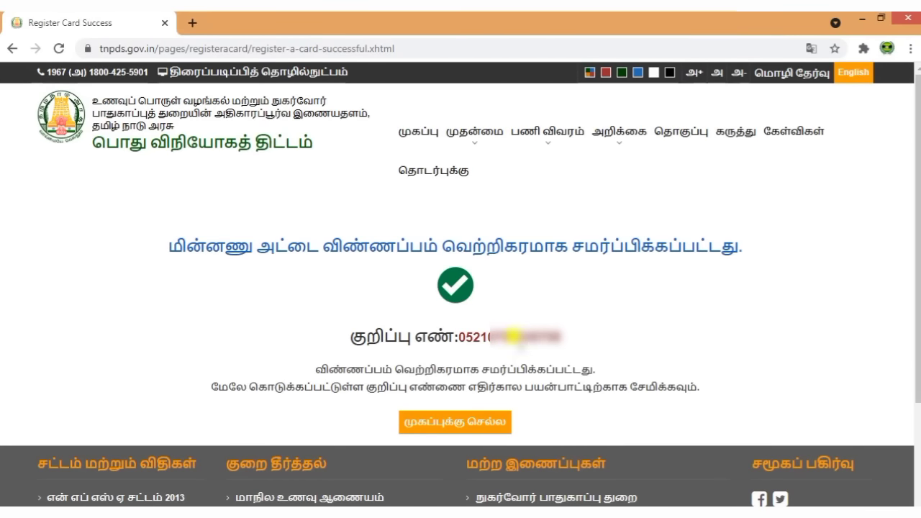
pyautogui.doubleClick(508, 335)
pyautogui.rightClick(512, 337)
pyautogui.click(532, 348)
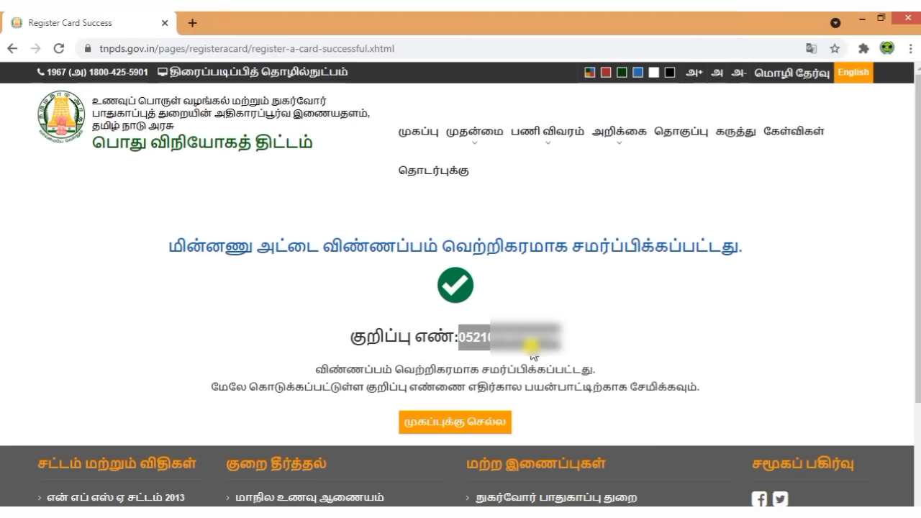
pyautogui.click(668, 350)
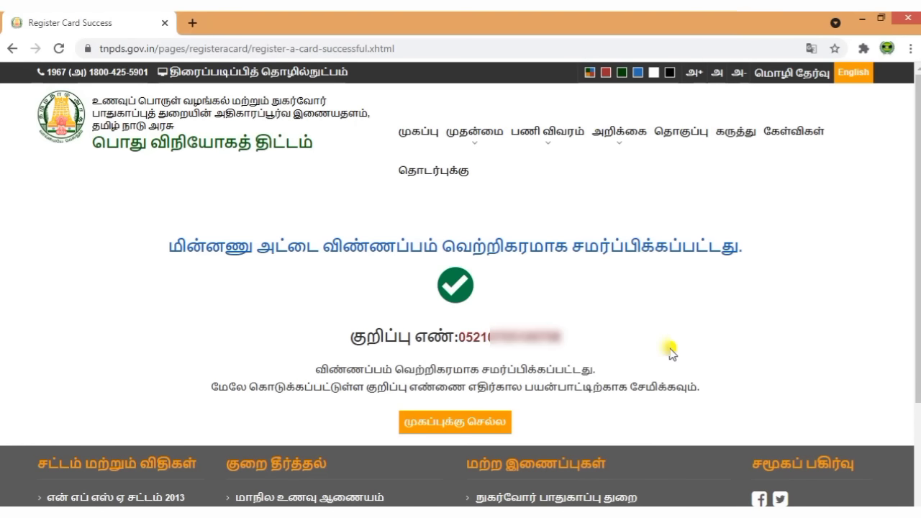
pyautogui.click(422, 131)
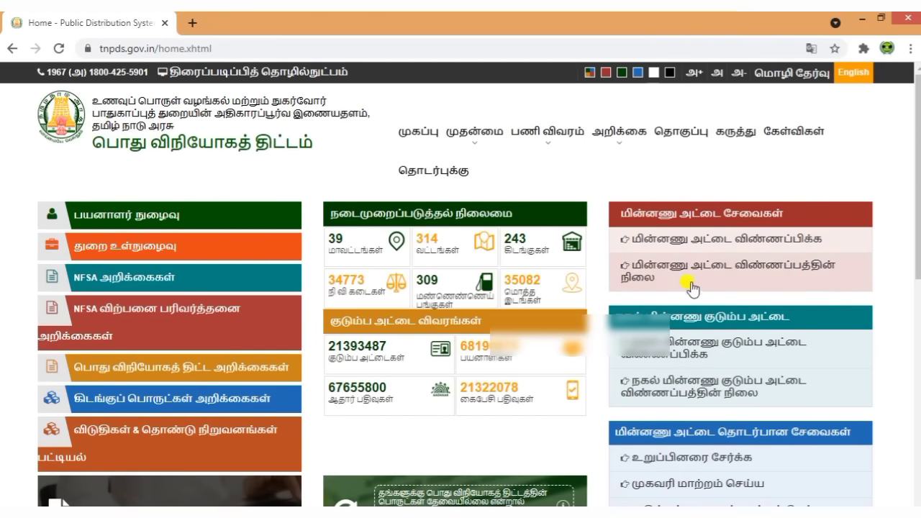
# - Check the smart card application status using the pasted reference number: registered 05 Jul 2021, awaiting document verification
pyautogui.click(647, 279)
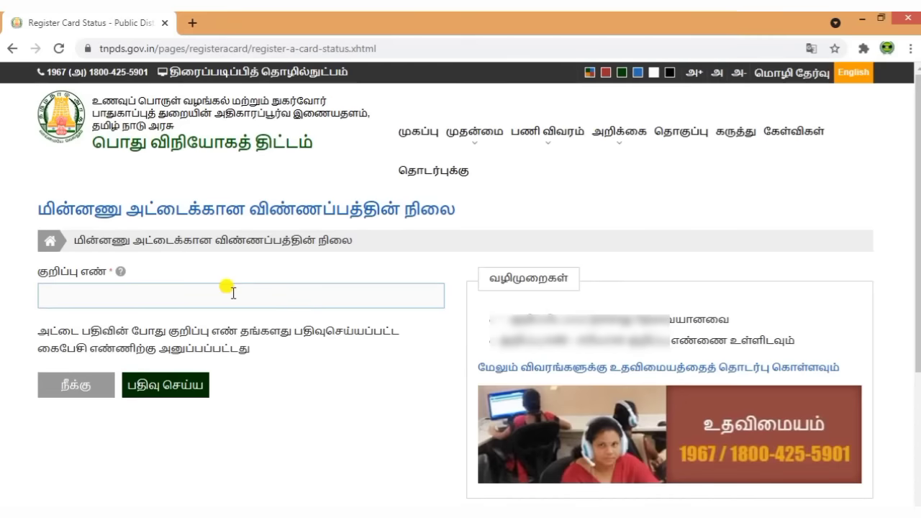
pyautogui.hotkey('ctrl', 'v')
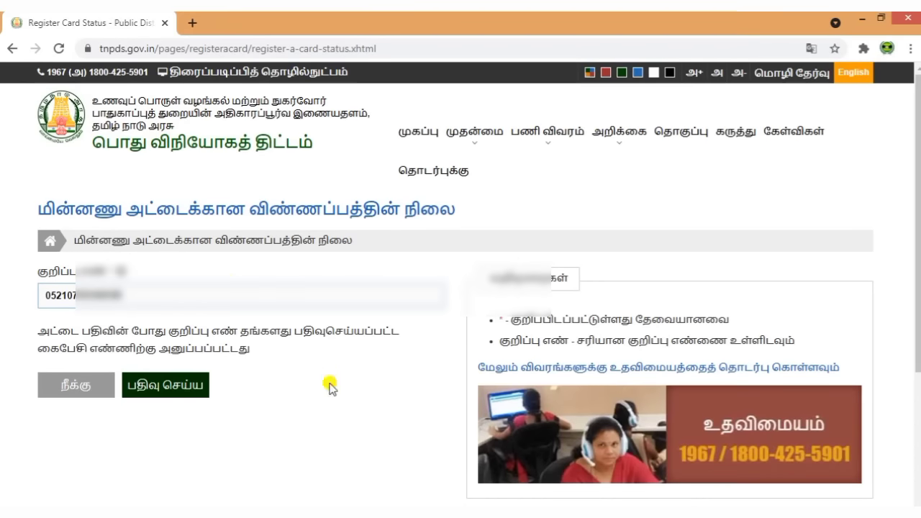
pyautogui.click(191, 387)
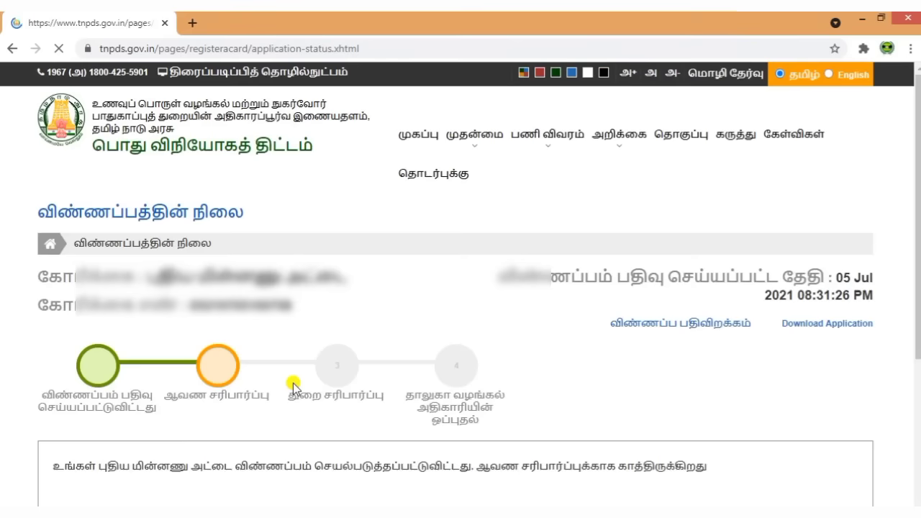
pyautogui.scroll(-1, 323, 404)
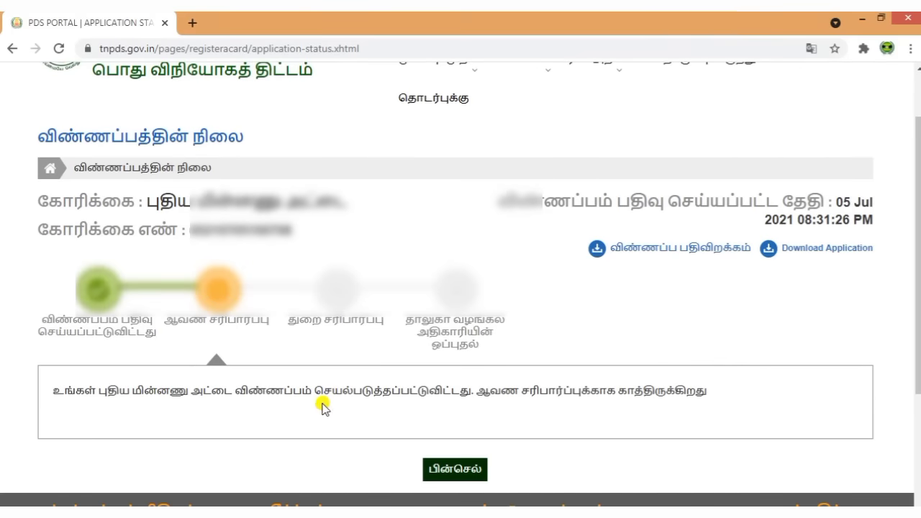